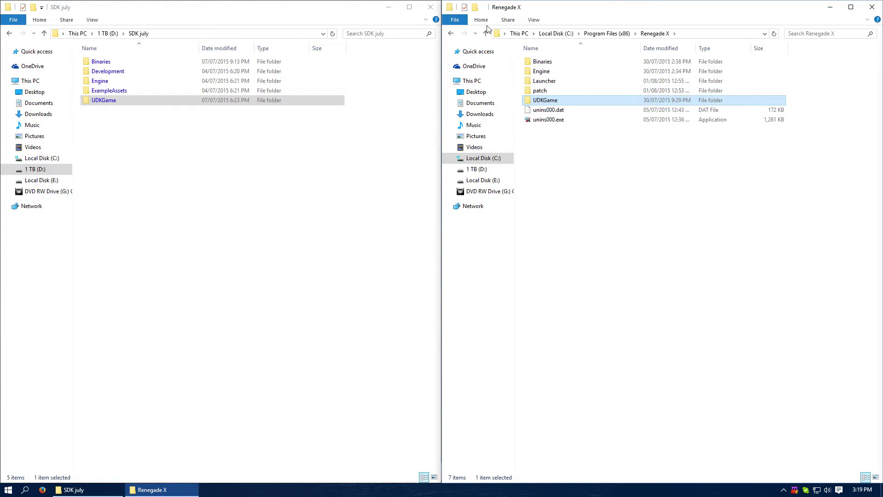
# Free the Renegade X folder window from its snapped position.
pyautogui.moveTo(669, 7); pyautogui.dragTo(882, 187)
# Re-snap both windows and open SDK UDKGame\Content and the game's UDKGame\CookedPC.
pyautogui.moveTo(207, 11); pyautogui.dragTo(3, 137)
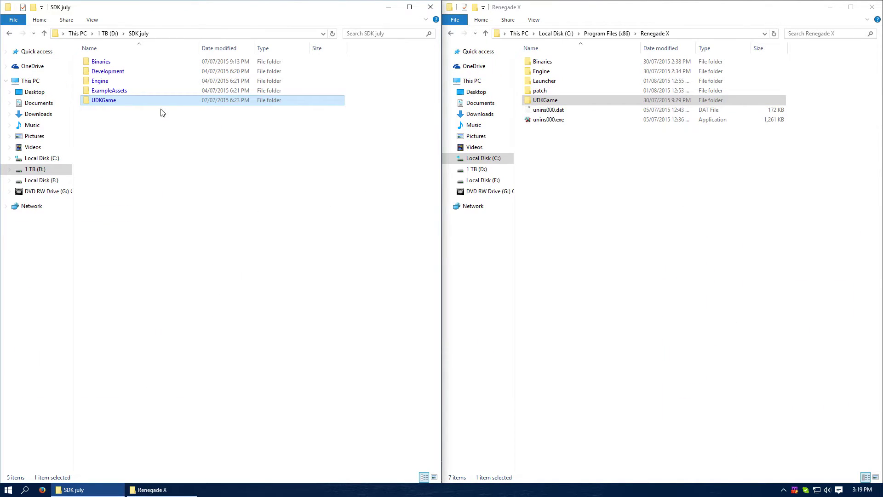
pyautogui.doubleClick(136, 100)
pyautogui.click(559, 101)
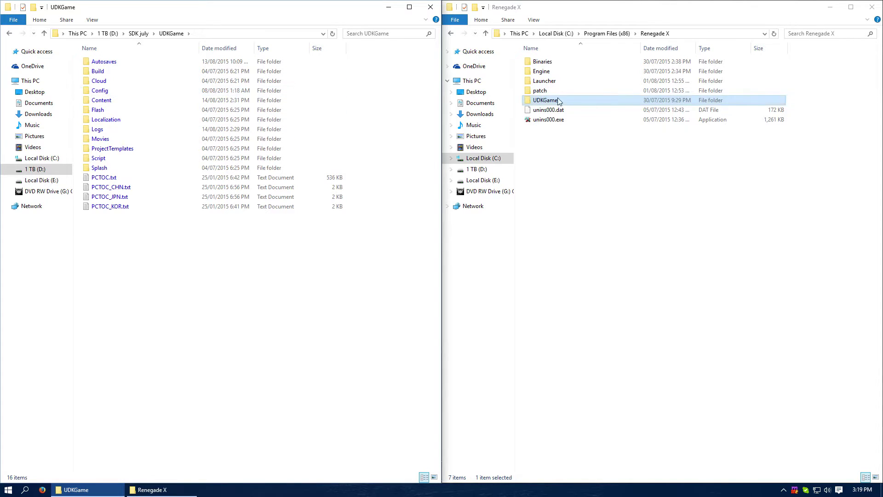
pyautogui.doubleClick(545, 100)
pyautogui.doubleClick(112, 102)
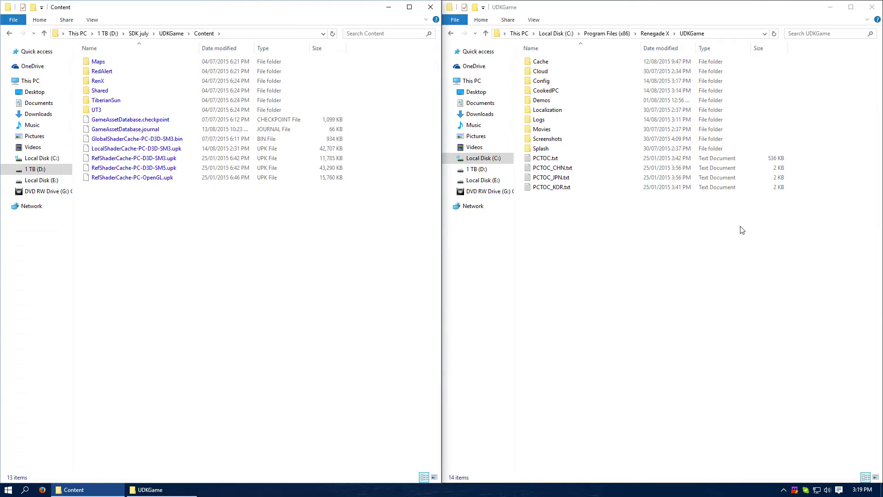
pyautogui.doubleClick(560, 90)
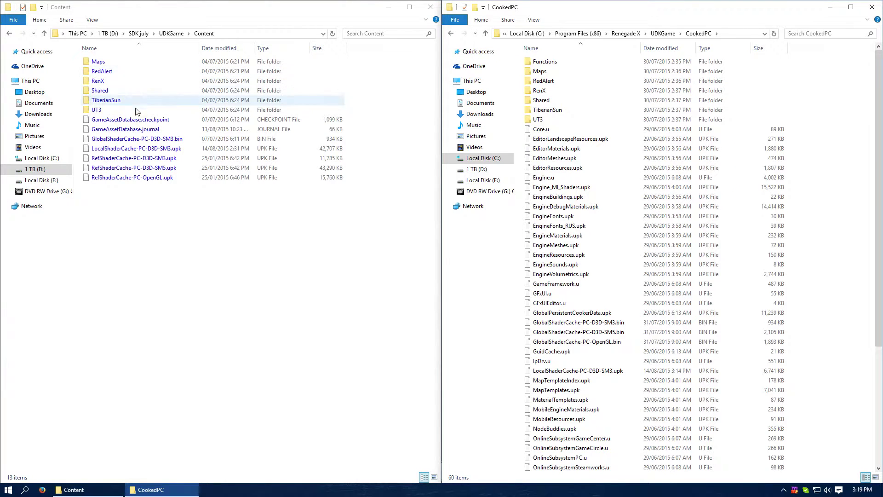
# Open Maps\RenX in both windows and select cnc-tutorial.udk in the SDK.
pyautogui.doubleClick(97, 62)
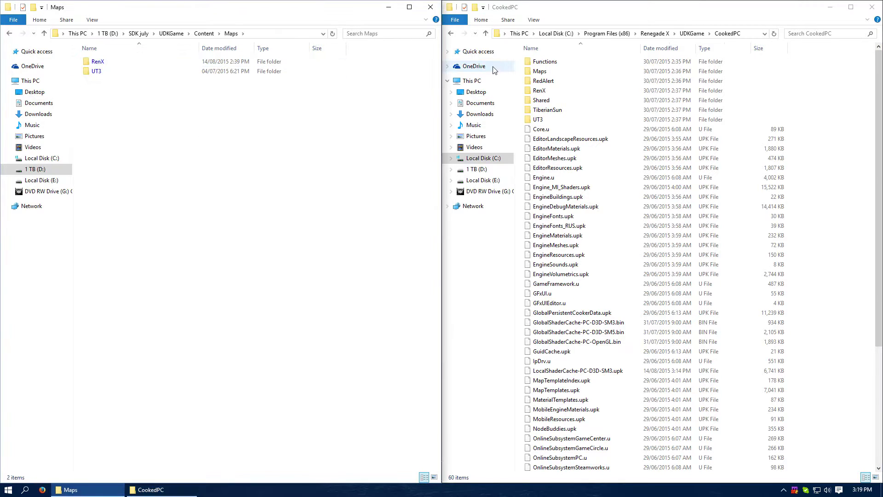
pyautogui.doubleClick(540, 71)
pyautogui.doubleClick(104, 63)
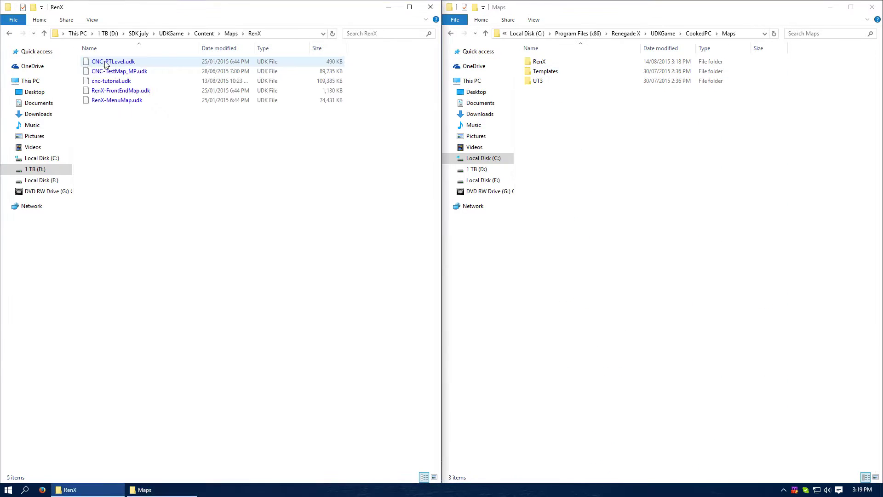
pyautogui.doubleClick(539, 63)
pyautogui.click(123, 82)
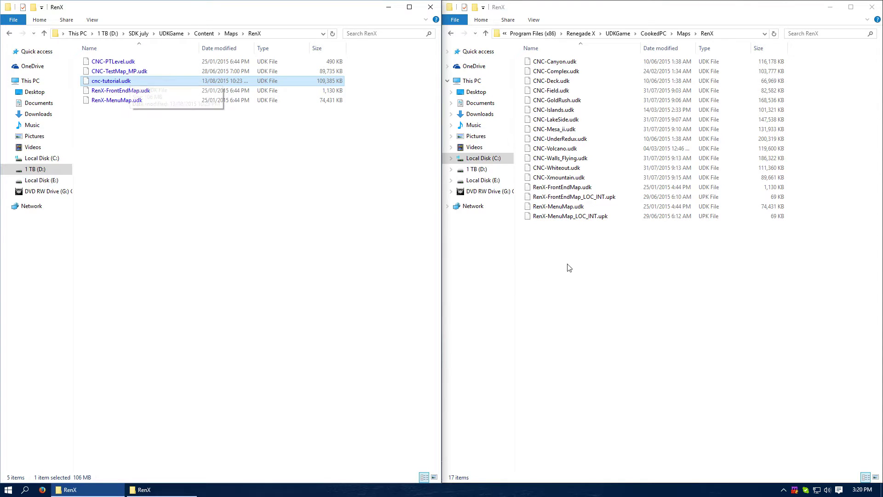
# Paste cnc-tutorial.udk into the game's CookedPC\Maps\RenX folder and select the pasted copy.
pyautogui.click(609, 262)
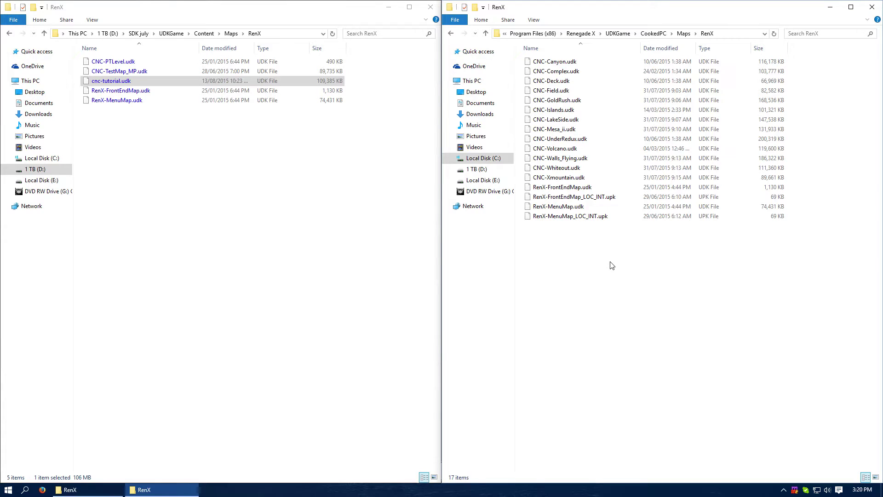
pyautogui.hotkey('ctrl', 'v')
pyautogui.click(722, 258)
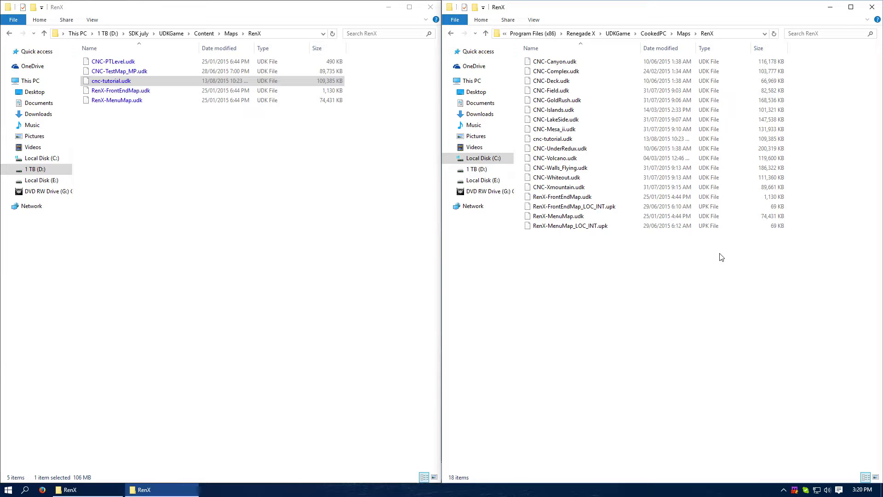
pyautogui.click(578, 139)
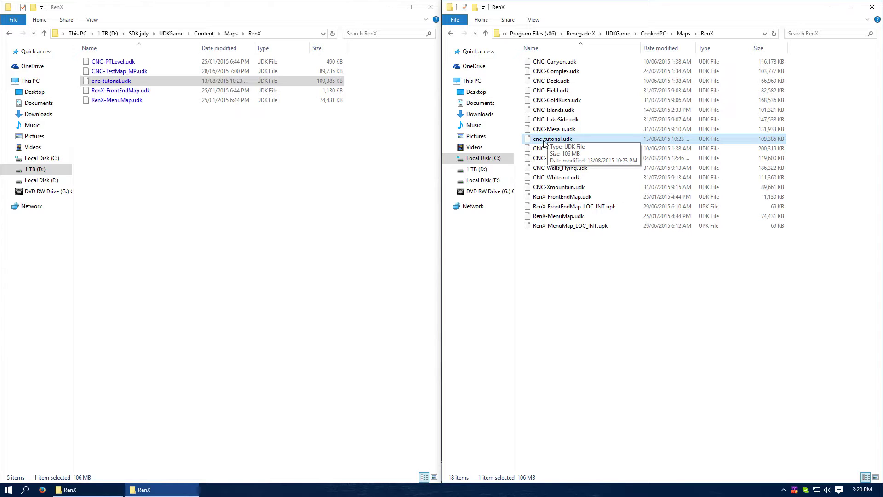
pyautogui.rightClick(545, 144)
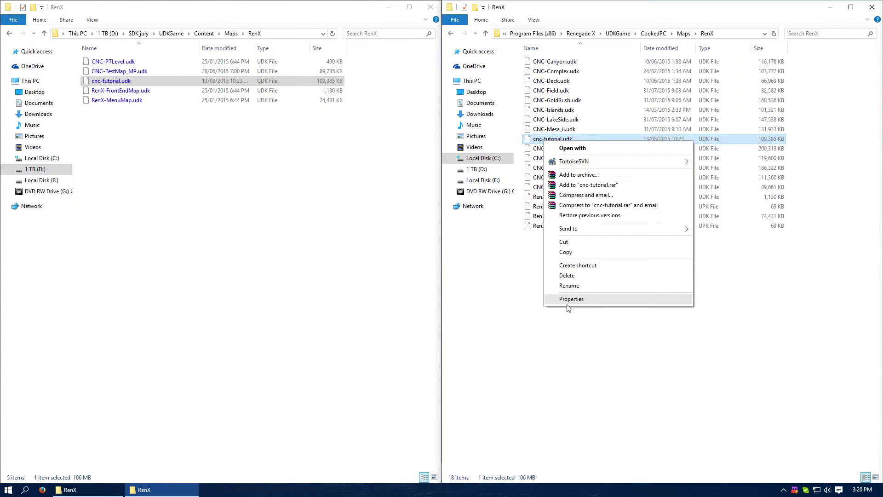
# Rename the pasted map from cnc-tutorial.udk to CNC-Tutorial.udk.
pyautogui.click(570, 288)
pyautogui.moveTo(545, 140); pyautogui.dragTo(532, 140)
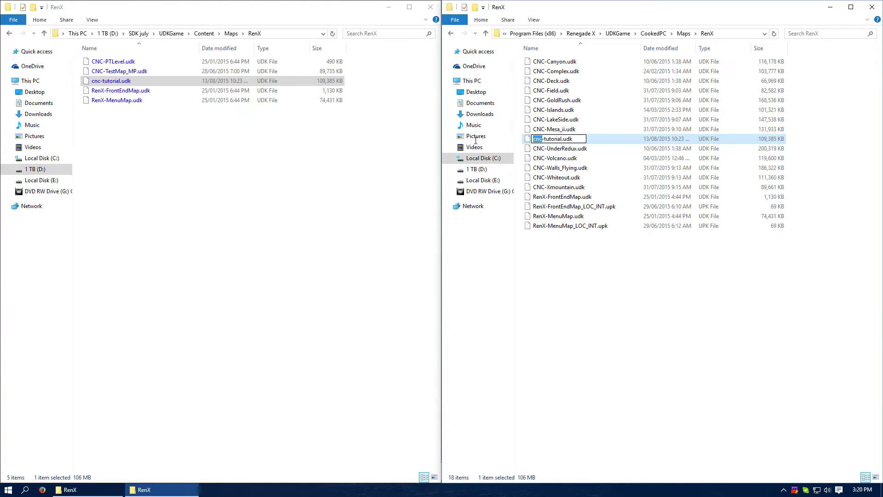
pyautogui.write('C')
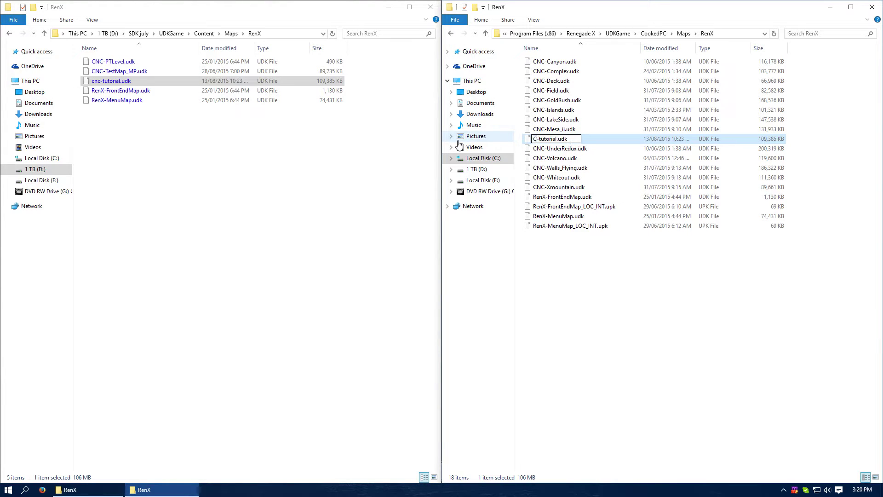
pyautogui.write('NC')
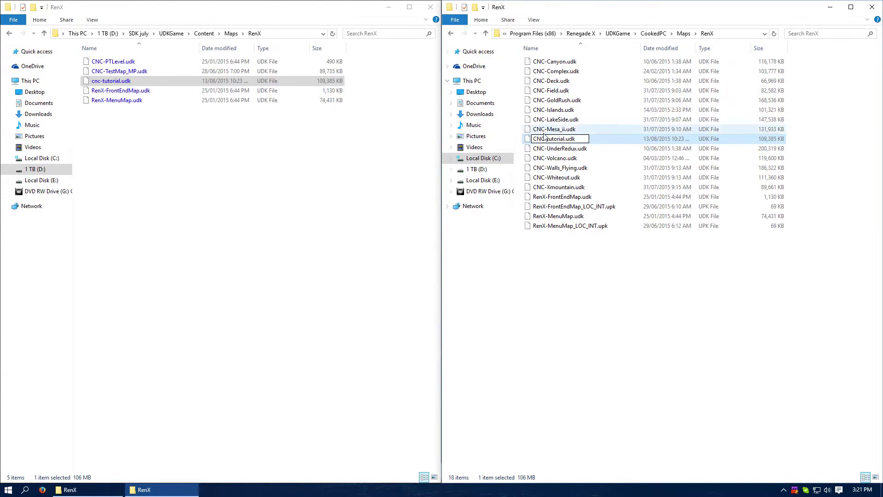
pyautogui.press('BackSpace')
pyautogui.write('T')
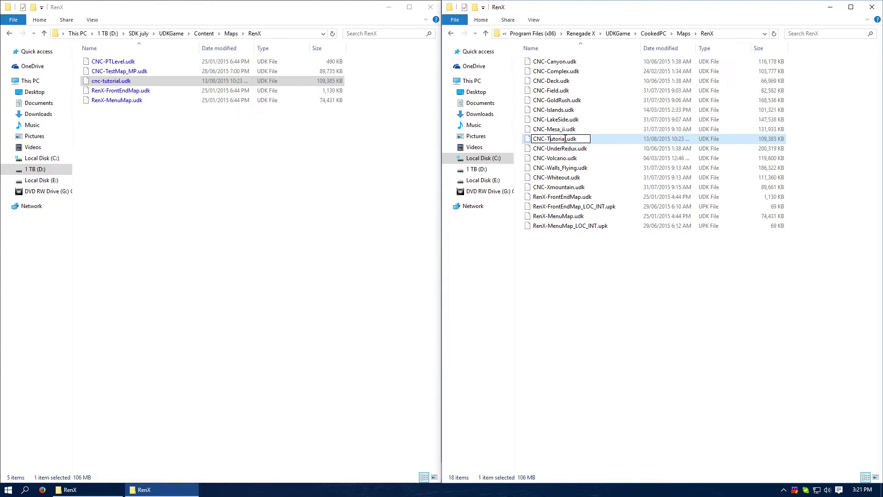
# Copy the CNC-Tutorial name text to the clipboard and confirm the rename.
pyautogui.moveTo(570, 138); pyautogui.dragTo(533, 139)
pyautogui.rightClick(555, 139)
pyautogui.click(577, 169)
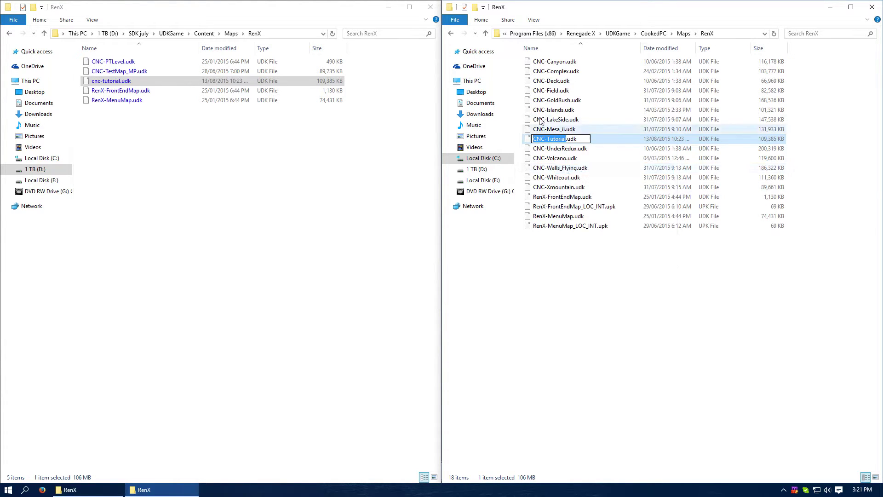
pyautogui.click(605, 306)
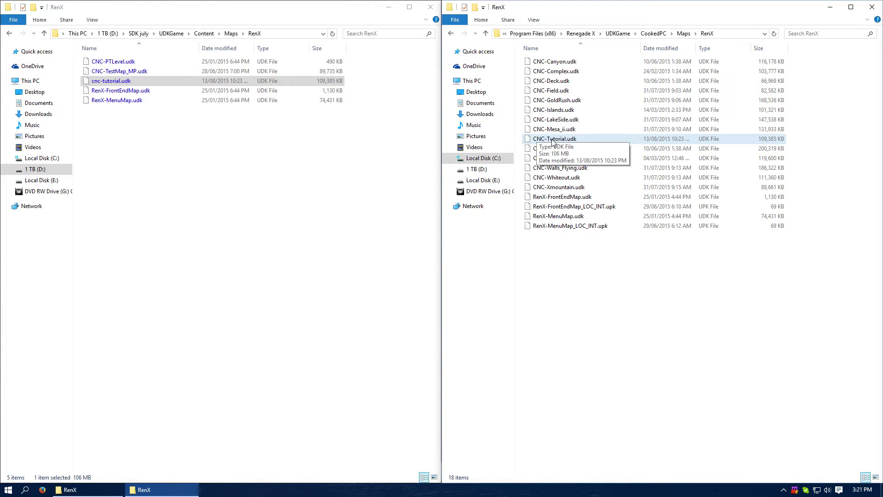
pyautogui.click(10, 34)
# Navigate both windows to their RenX\Environments folders.
pyautogui.click(452, 33)
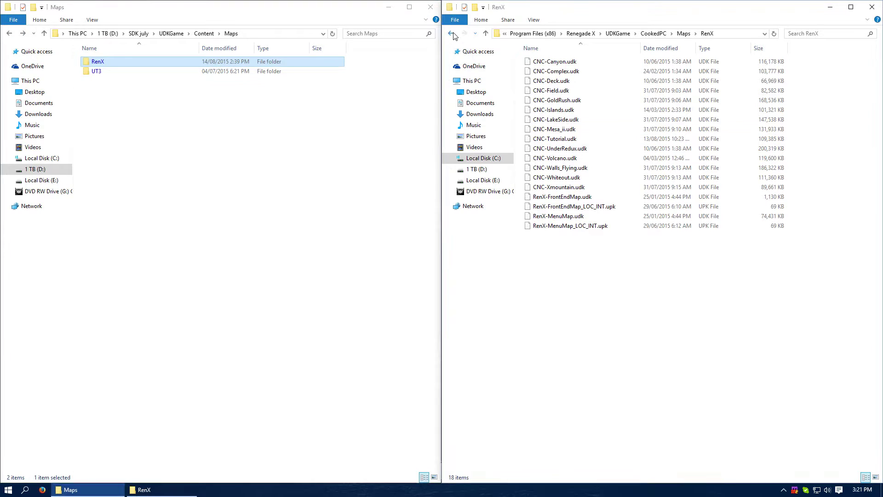
pyautogui.click(451, 34)
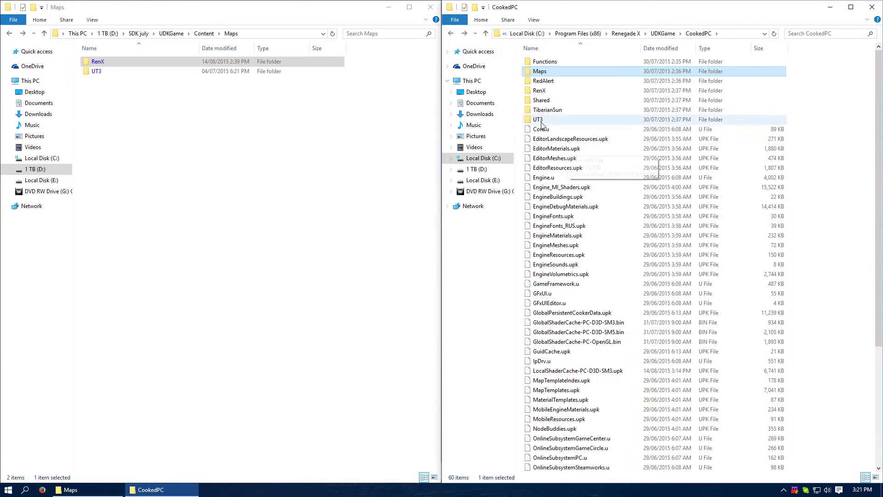
pyautogui.click(9, 33)
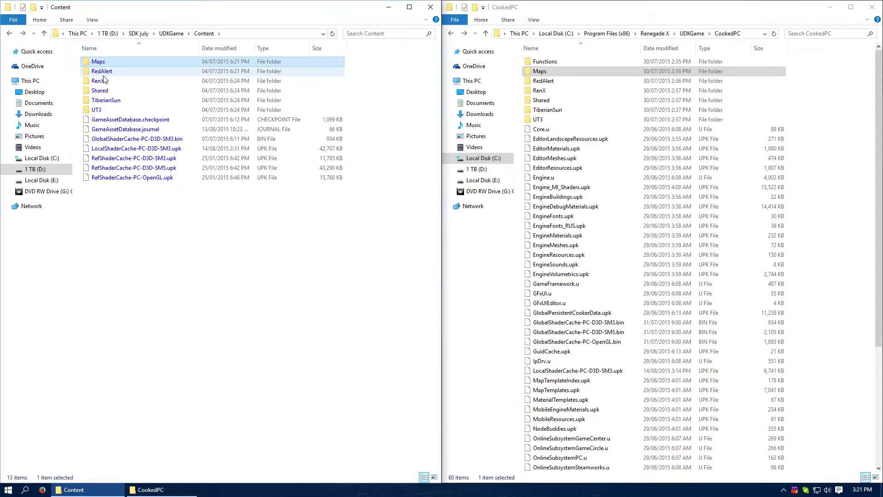
pyautogui.doubleClick(539, 90)
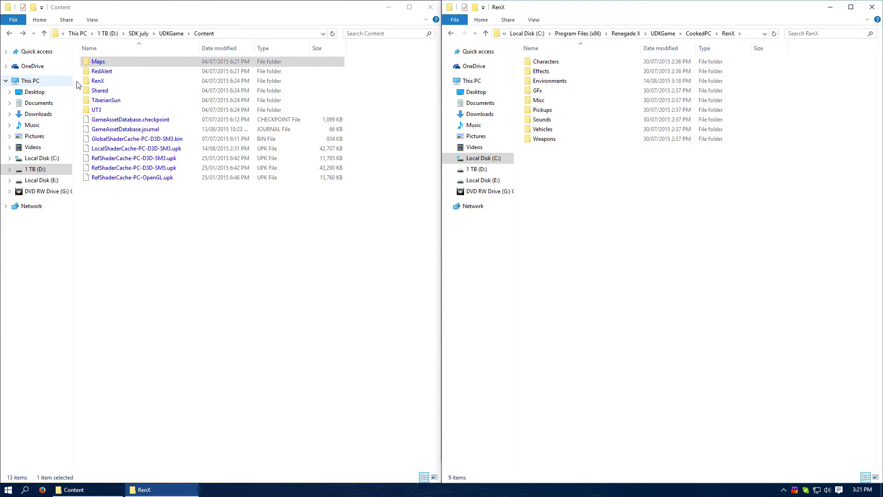
pyautogui.doubleClick(98, 81)
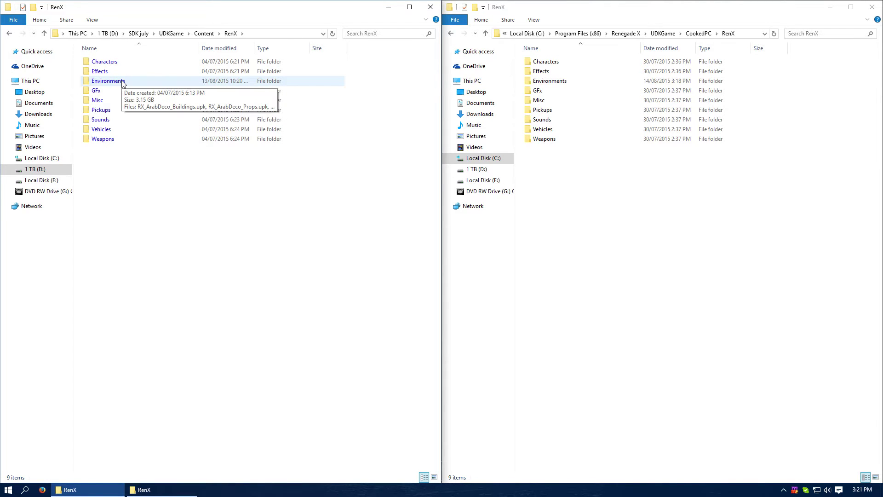
pyautogui.doubleClick(108, 81)
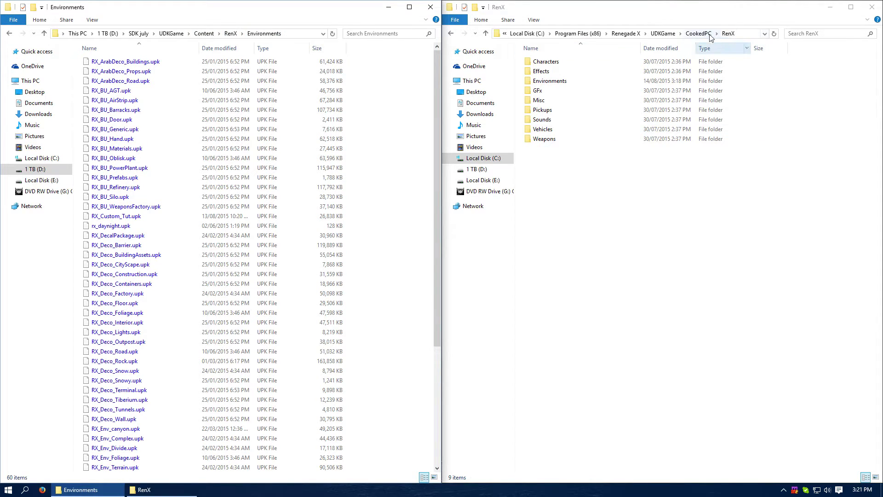
pyautogui.doubleClick(549, 81)
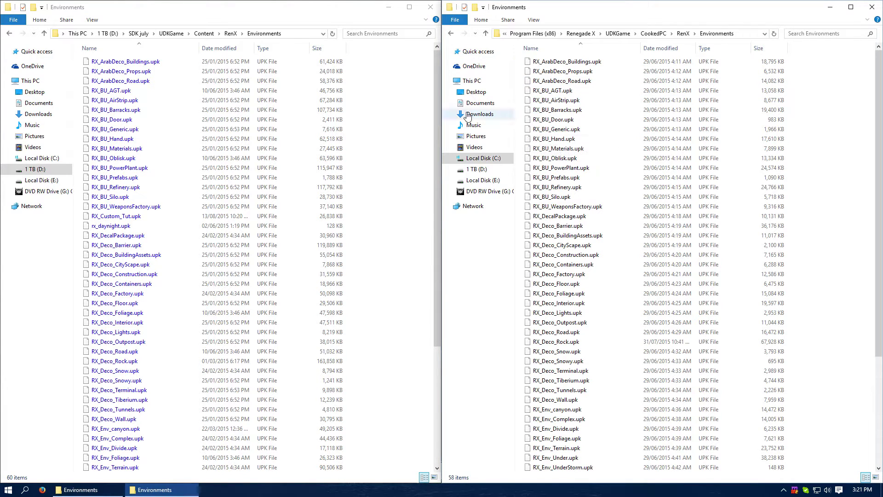
# Drag RX_Custom_Tut.upk into the game's CookedPC\RenX\Environments folder.
pyautogui.click(104, 217)
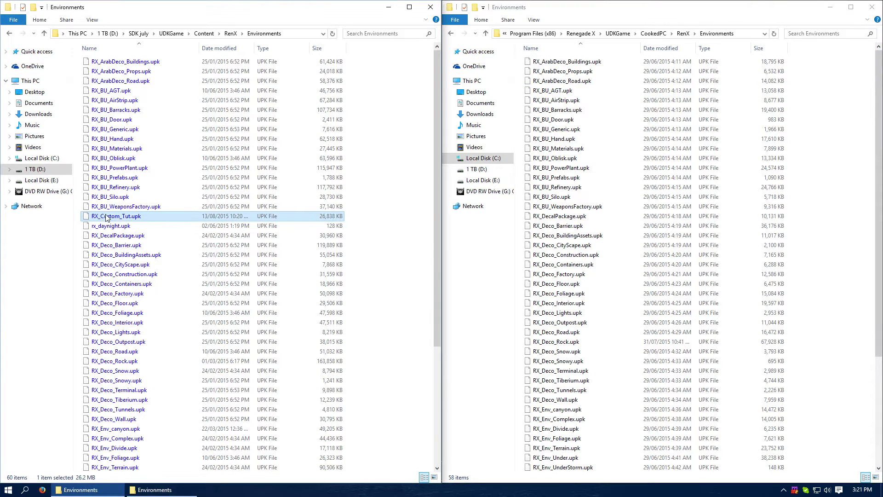
pyautogui.moveTo(113, 219); pyautogui.dragTo(634, 226)
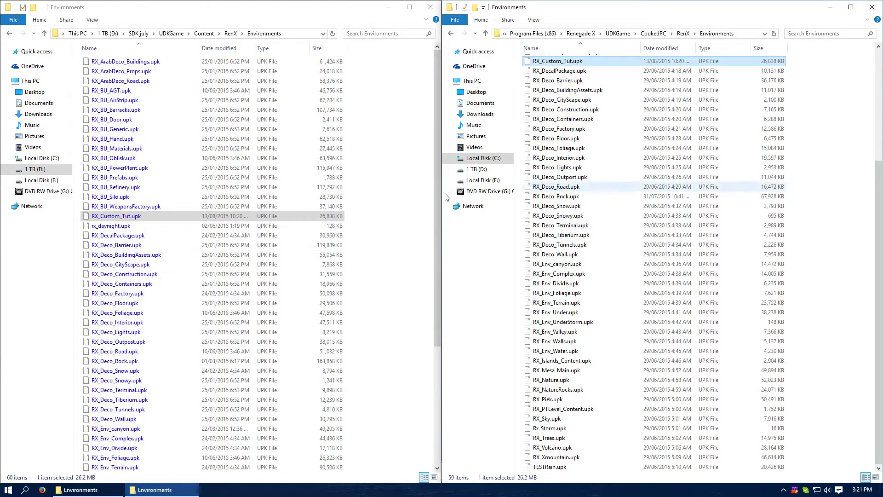
pyautogui.rightClick(129, 216)
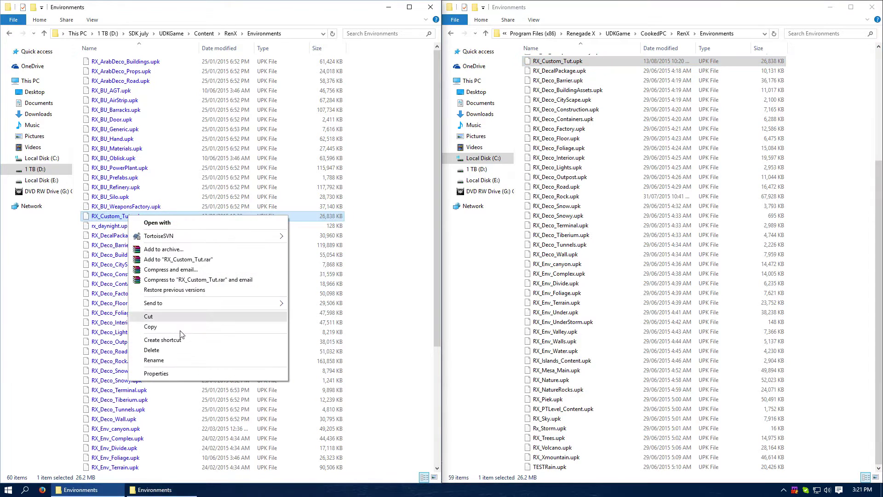
pyautogui.click(151, 326)
pyautogui.rightClick(646, 236)
pyautogui.click(2, 37)
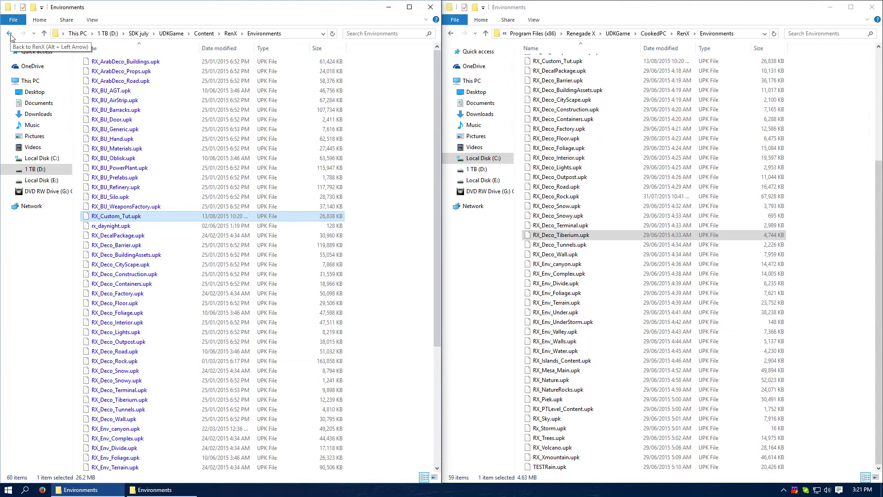
# Go back up to UDKGame in both windows and open their Config folders.
pyautogui.click(9, 35)
pyautogui.click(451, 33)
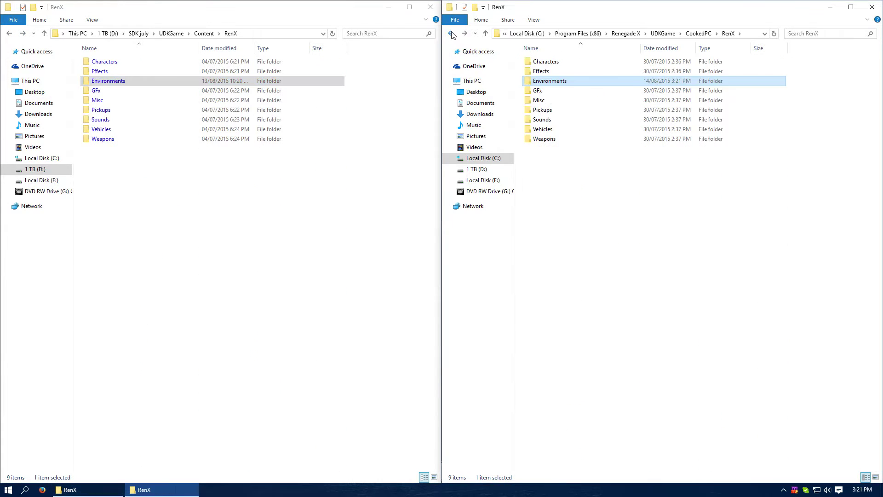
pyautogui.click(452, 33)
pyautogui.click(12, 35)
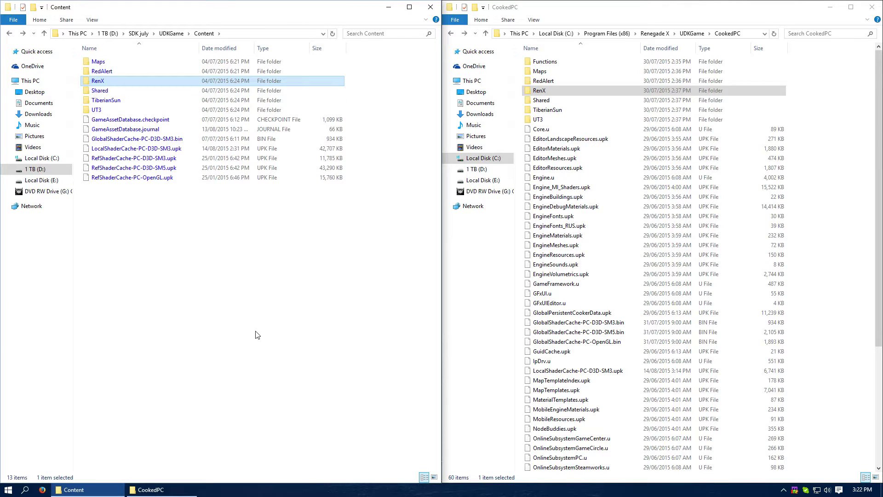
pyautogui.click(9, 33)
pyautogui.click(451, 33)
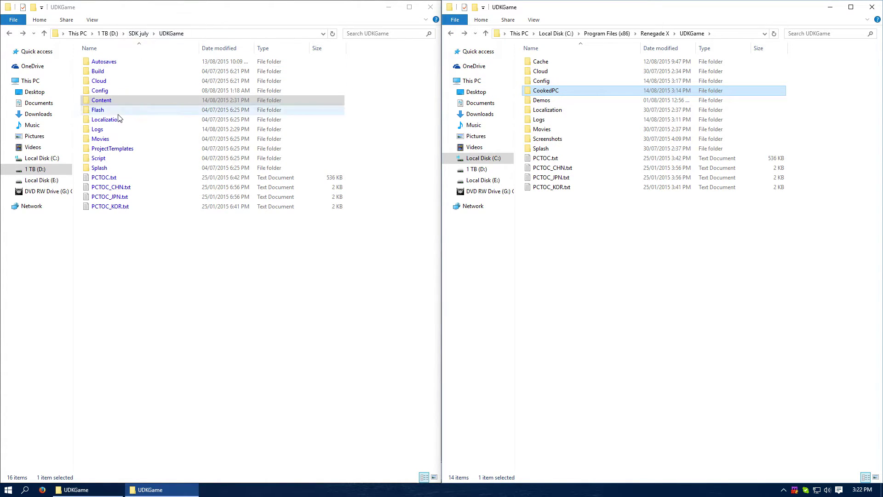
pyautogui.doubleClick(100, 90)
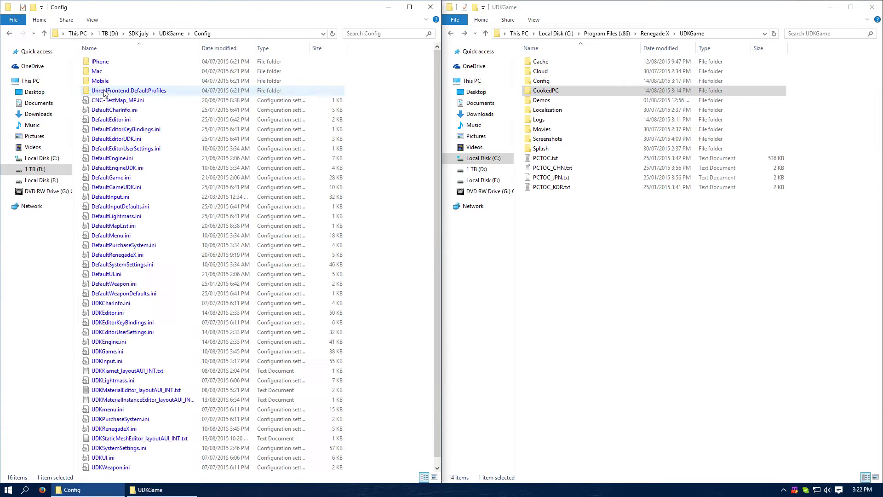
pyautogui.doubleClick(548, 82)
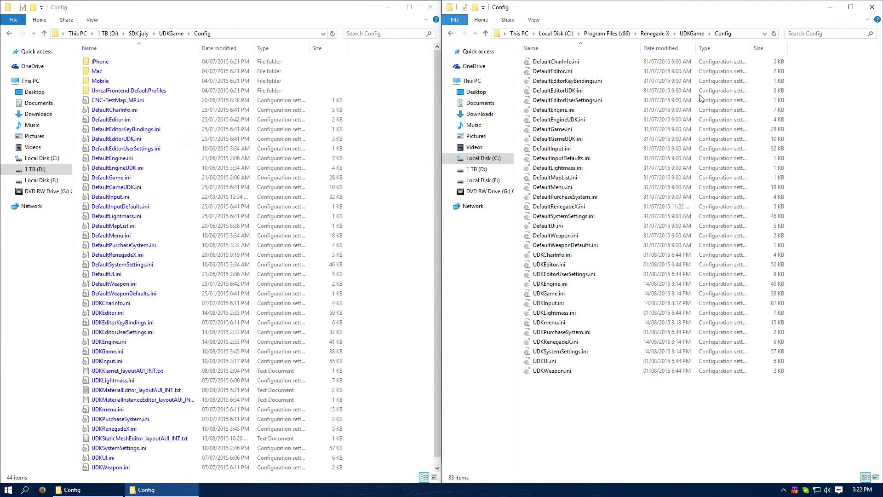
# Copy CNC-TestMap_MP.ini into the game's Config folder and rename it CNC-Tutorial.ini.
pyautogui.click(134, 101)
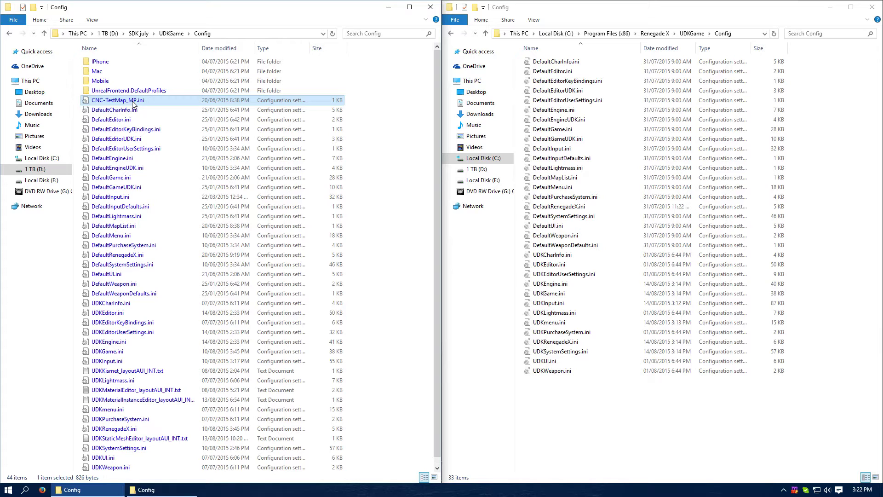
pyautogui.click(133, 101)
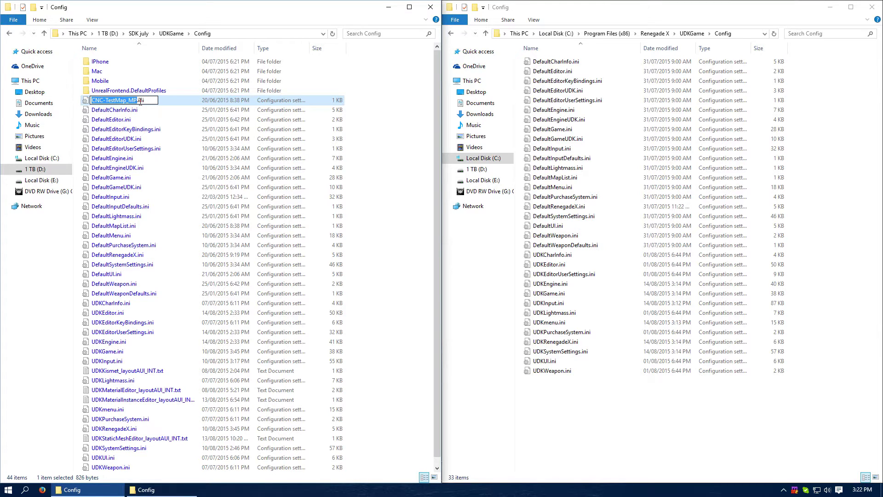
pyautogui.press('Return')
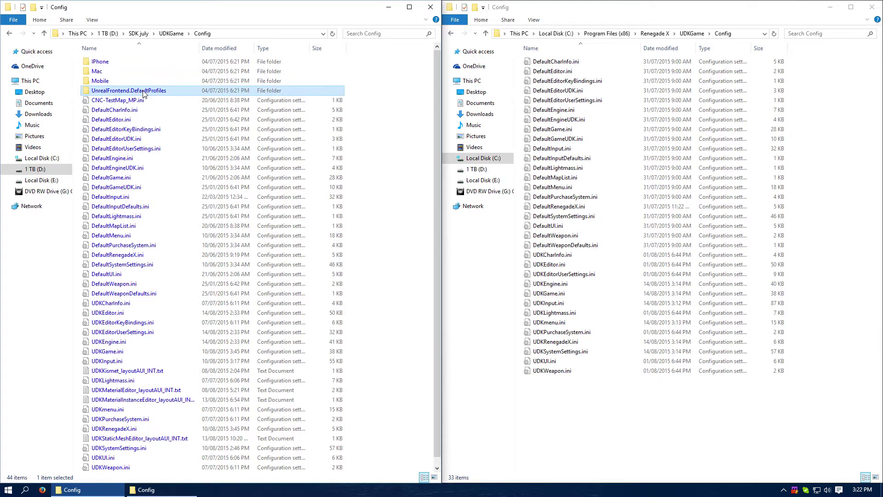
pyautogui.moveTo(116, 102); pyautogui.dragTo(623, 402)
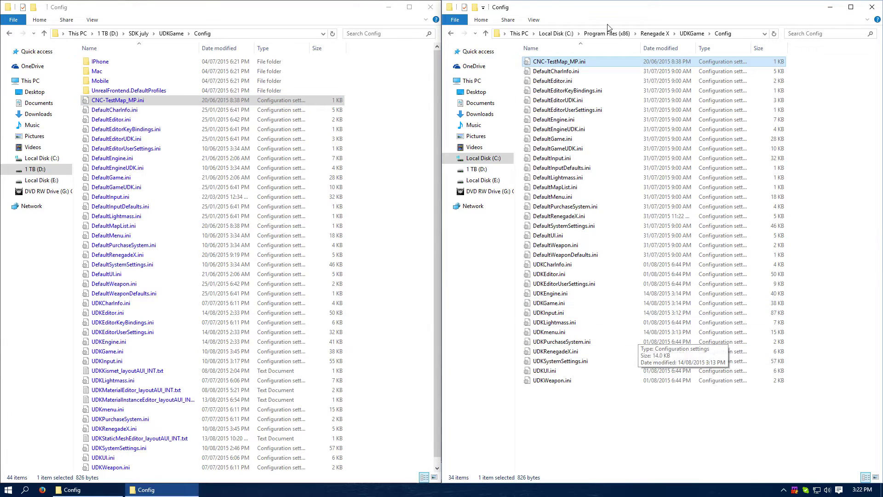
pyautogui.rightClick(558, 62)
pyautogui.click(595, 239)
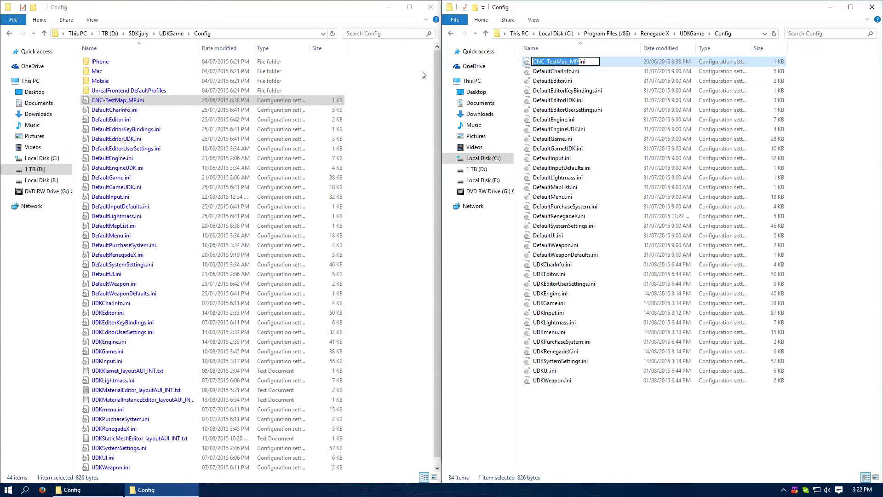
pyautogui.write('CNC-Tutorial')
pyautogui.press('Return')
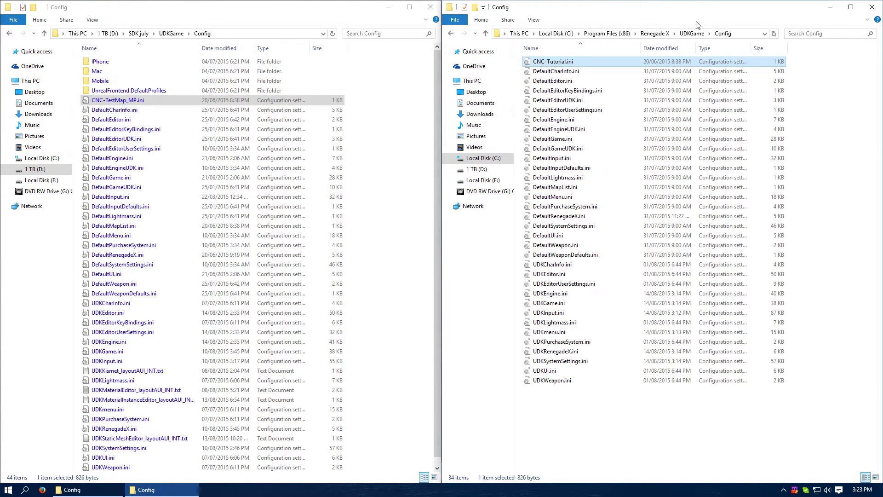
# Open CNC-Tutorial.ini in Notepad, move it right, and review the header comments.
pyautogui.doubleClick(569, 62)
pyautogui.moveTo(426, 44); pyautogui.dragTo(648, 52)
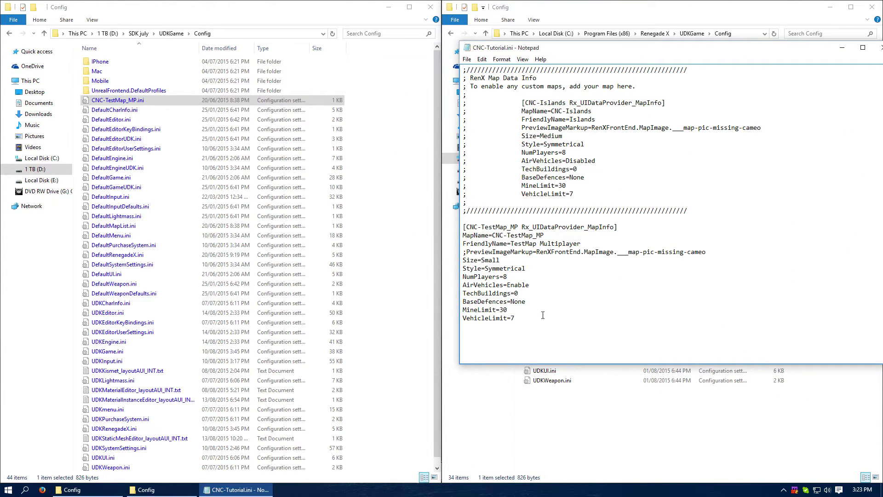
pyautogui.moveTo(689, 213); pyautogui.dragTo(456, 69)
pyautogui.click(487, 177)
pyautogui.moveTo(463, 169); pyautogui.dragTo(467, 169)
# Try commenting the CNC-TestMap_MP header and MapName lines, revert, then select the example section.
pyautogui.click(464, 227)
pyautogui.write(';')
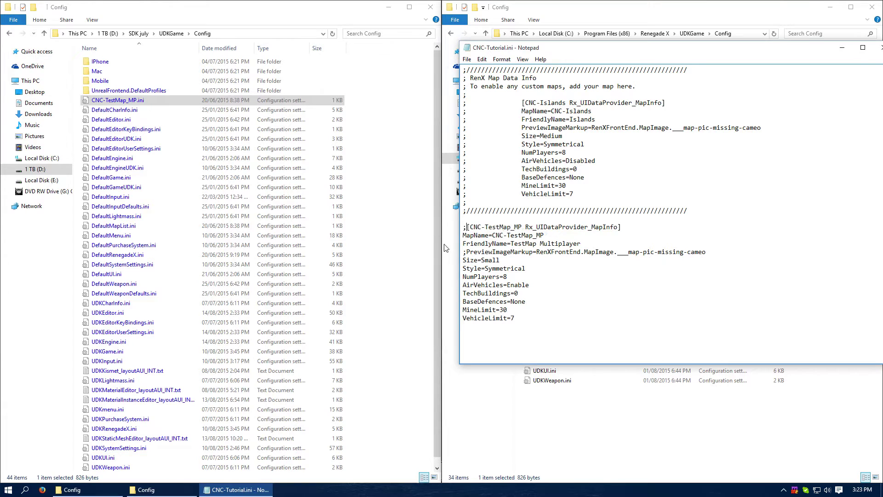
pyautogui.click(462, 235)
pyautogui.write(';')
pyautogui.click(462, 244)
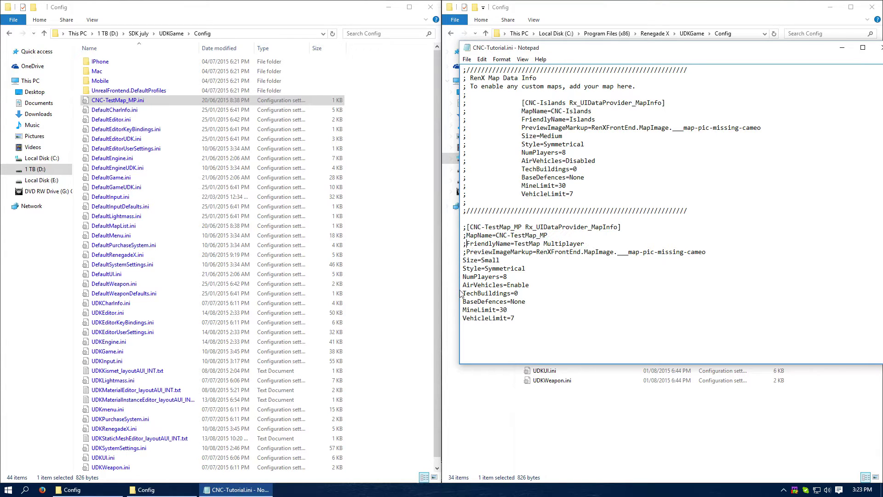
pyautogui.click(467, 235)
pyautogui.press('BackSpace')
pyautogui.click(467, 227)
pyautogui.press('BackSpace')
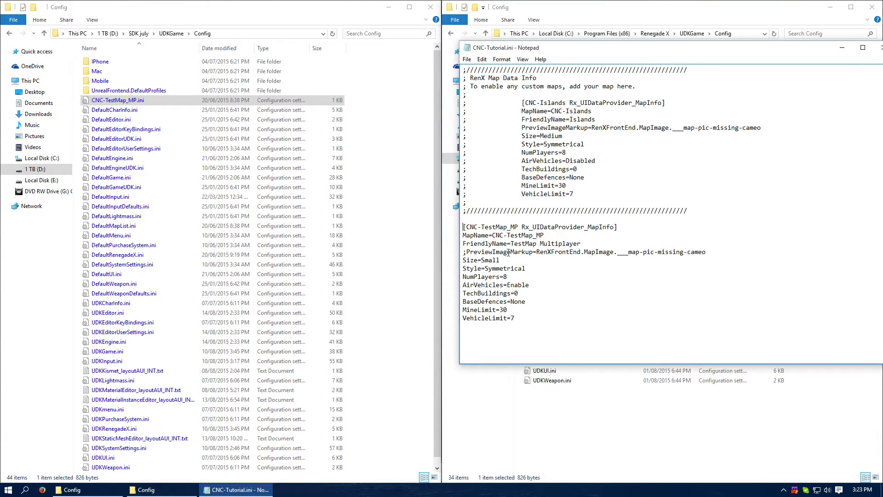
pyautogui.moveTo(466, 201); pyautogui.dragTo(462, 202)
pyautogui.click(470, 202)
pyautogui.moveTo(690, 209); pyautogui.dragTo(435, 72)
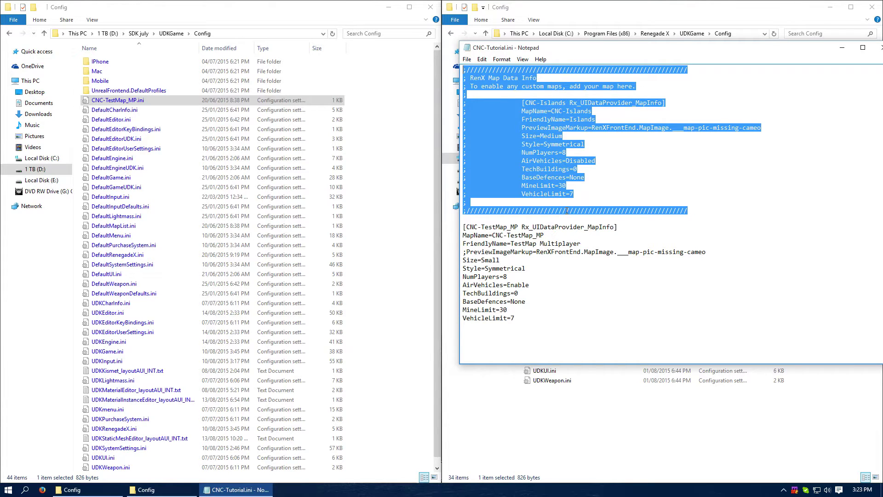
# Highlight the CNC-Islands example's header, MapName, FriendlyName and PreviewImageMarkup lines.
pyautogui.click(563, 130)
pyautogui.moveTo(519, 103); pyautogui.dragTo(729, 190)
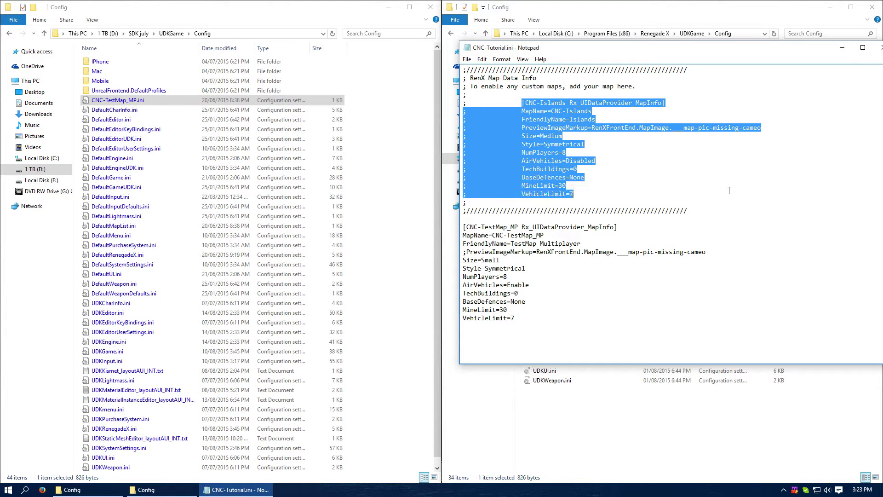
pyautogui.click(709, 121)
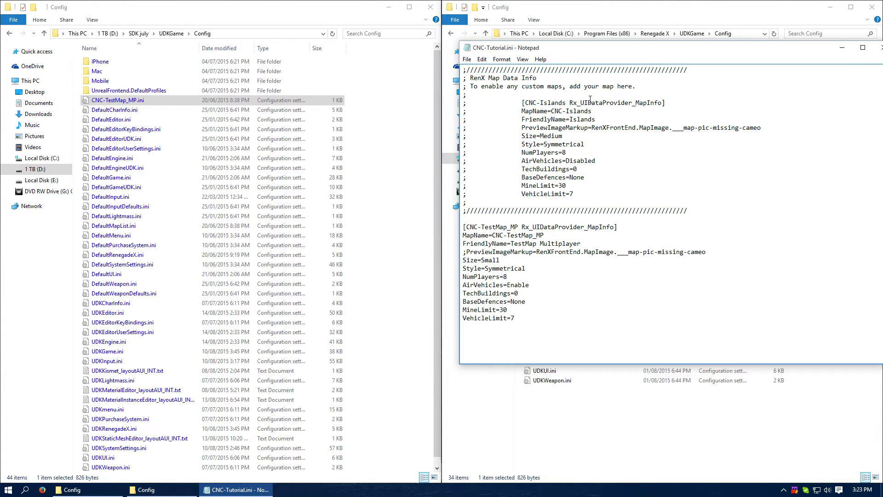
pyautogui.moveTo(580, 194); pyautogui.dragTo(464, 103)
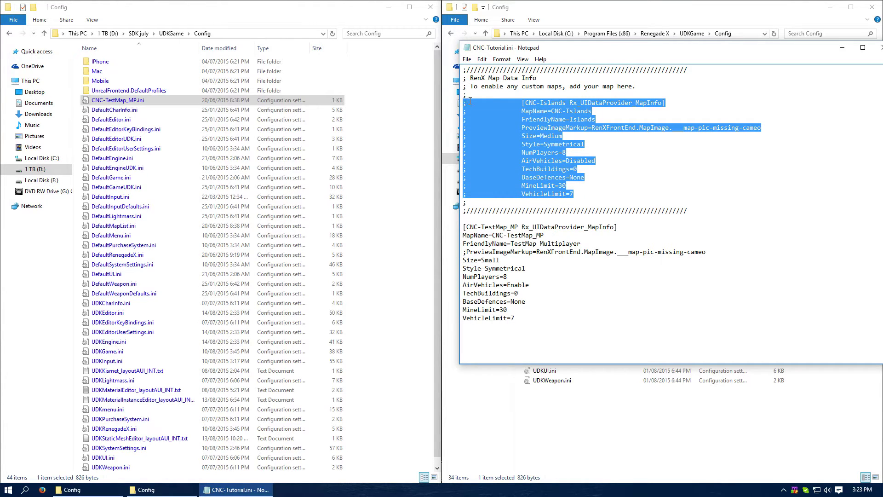
pyautogui.click(573, 319)
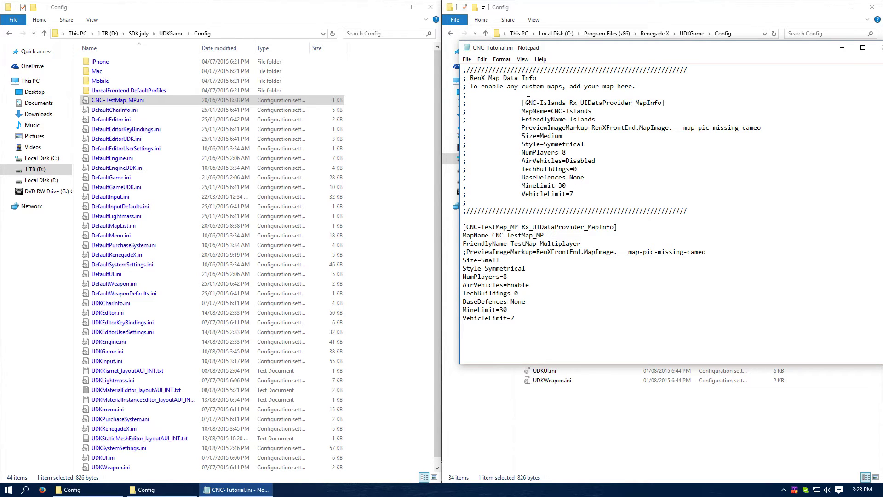
pyautogui.moveTo(523, 102); pyautogui.dragTo(569, 99)
pyautogui.moveTo(522, 111); pyautogui.dragTo(592, 112)
pyautogui.click(527, 119)
pyautogui.moveTo(527, 119); pyautogui.dragTo(596, 119)
pyautogui.click(551, 128)
pyautogui.moveTo(517, 129); pyautogui.dragTo(781, 126)
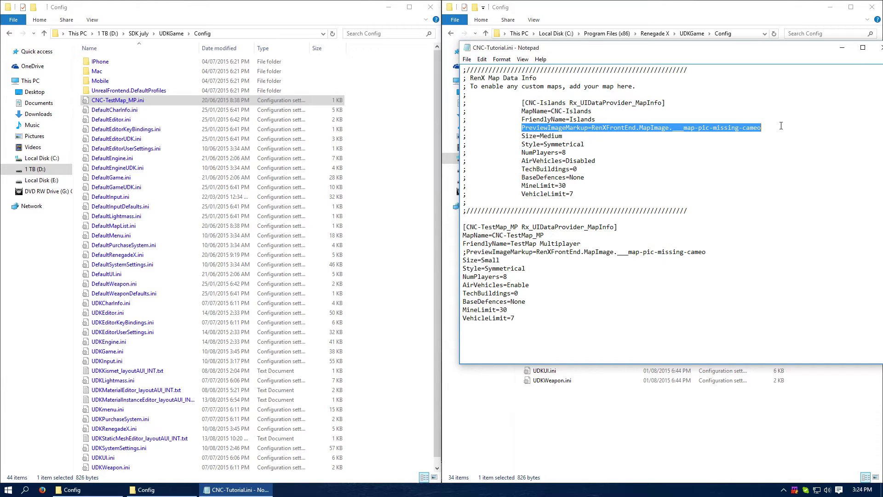
pyautogui.click(529, 144)
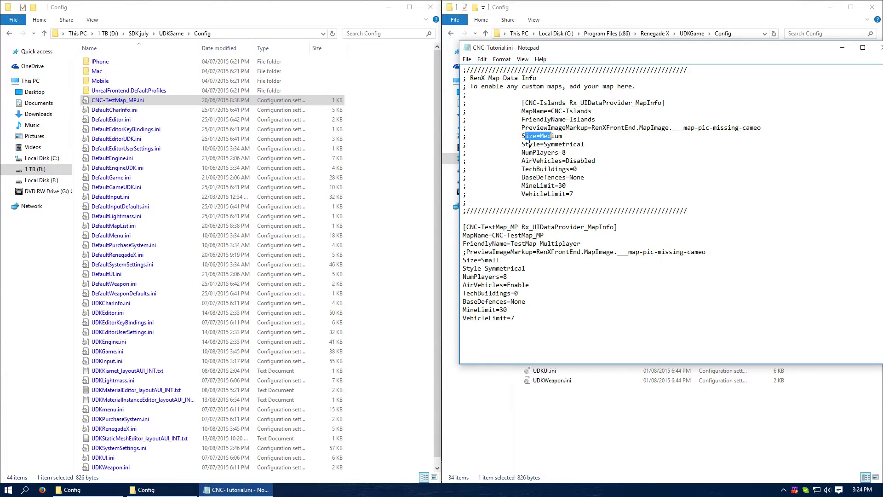
# Highlight the example's Style, NumPlayers, AirVehicles, TechBuildings, BaseDefences and limit settings.
pyautogui.moveTo(519, 144); pyautogui.dragTo(614, 145)
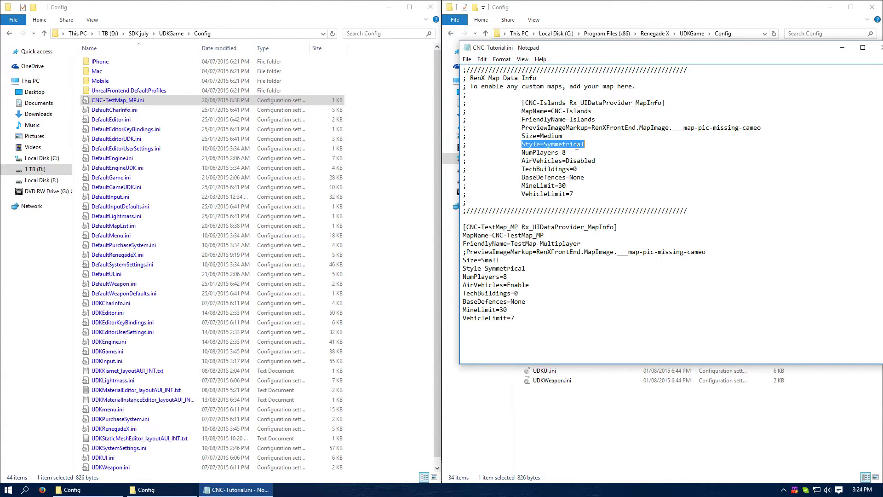
pyautogui.press('Down')
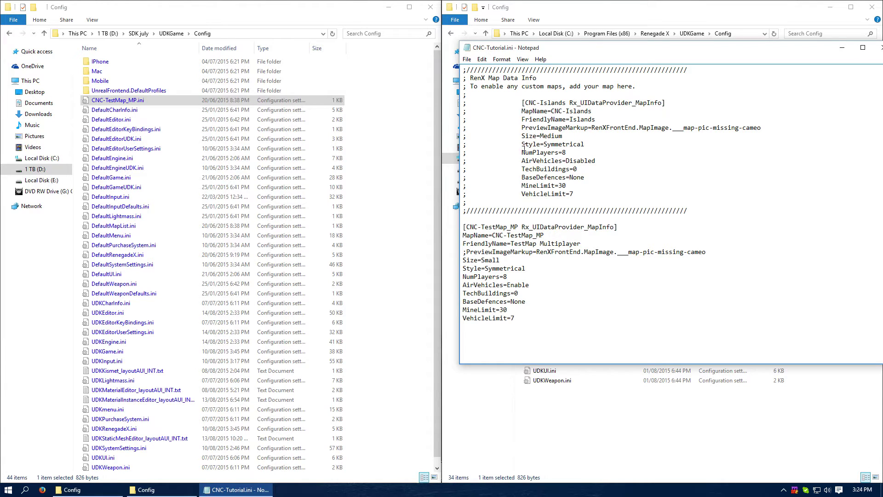
pyautogui.moveTo(521, 152); pyautogui.dragTo(570, 153)
pyautogui.click(598, 161)
pyautogui.moveTo(521, 160); pyautogui.dragTo(600, 160)
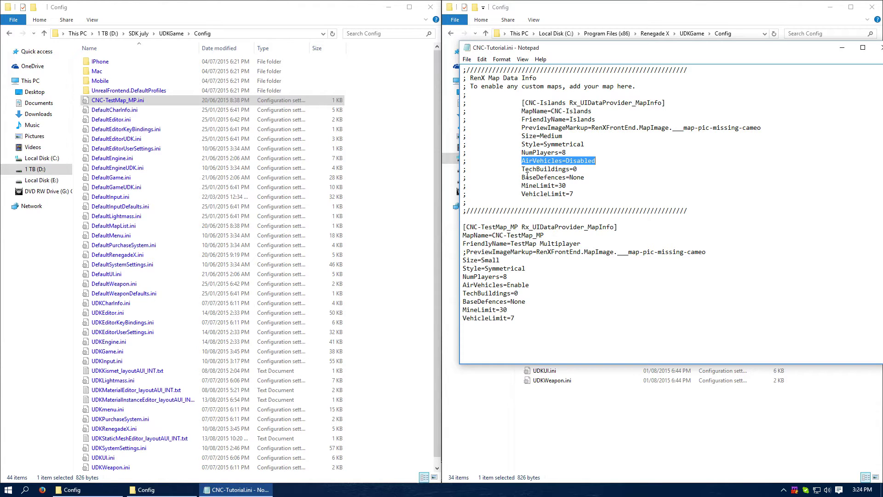
pyautogui.moveTo(521, 169); pyautogui.dragTo(578, 169)
pyautogui.click(629, 170)
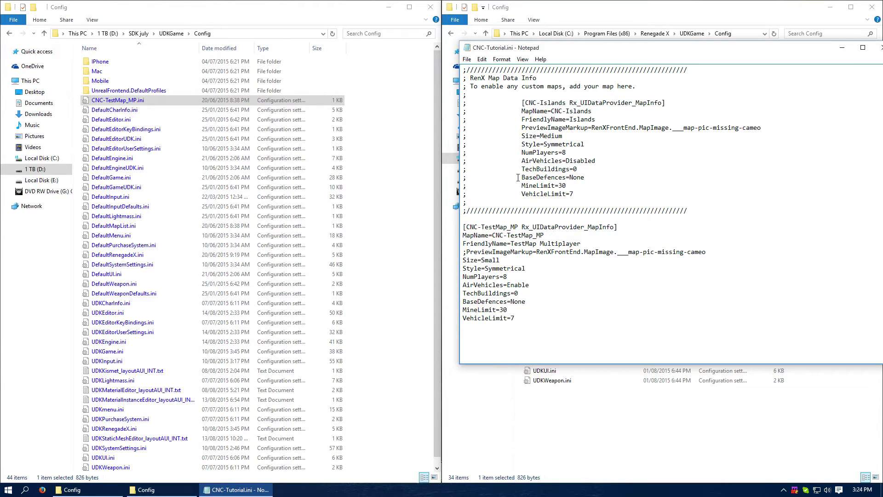
pyautogui.moveTo(521, 177); pyautogui.dragTo(586, 178)
pyautogui.click(609, 180)
pyautogui.moveTo(521, 186)
pyautogui.mouseDown()
pyautogui.moveTo(574, 194)
pyautogui.moveTo(522, 194)
pyautogui.moveTo(522, 185)
pyautogui.mouseUp()
pyautogui.click(591, 196)
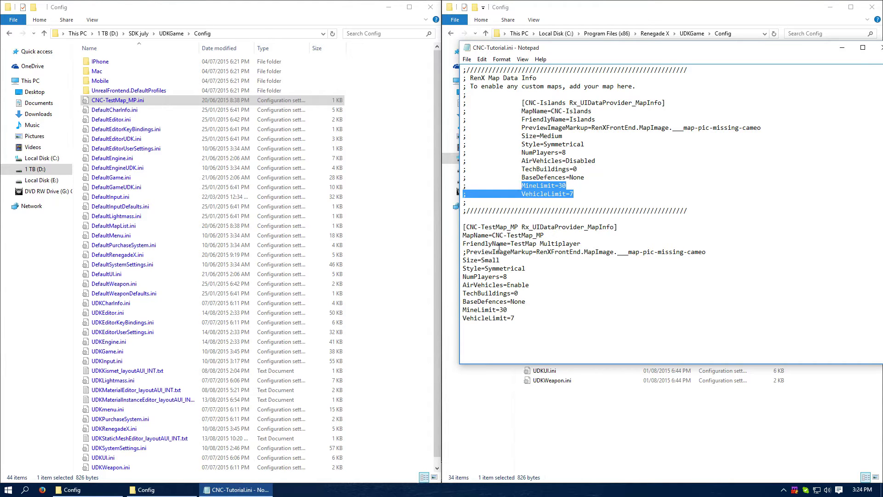
pyautogui.click(561, 235)
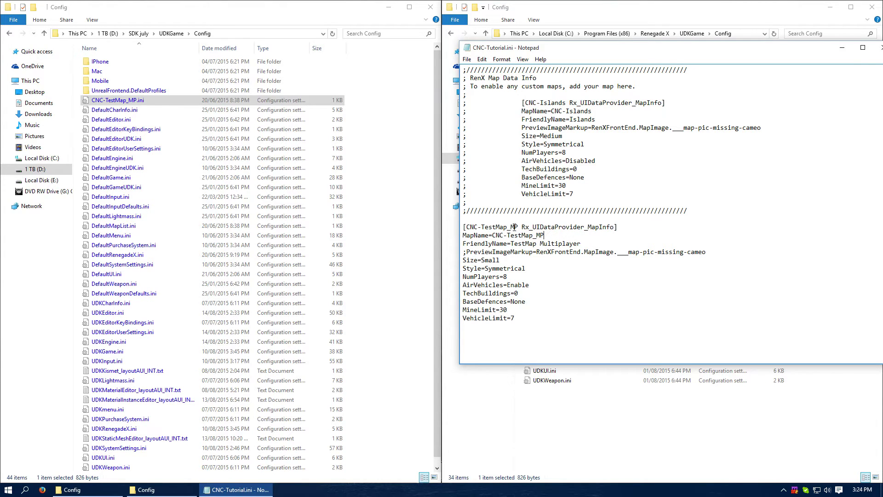
# Replace CNC-TestMap_MP with CNC-Tutorial in the section header and MapName value.
pyautogui.moveTo(518, 227); pyautogui.dragTo(466, 227)
pyautogui.rightClick(472, 232)
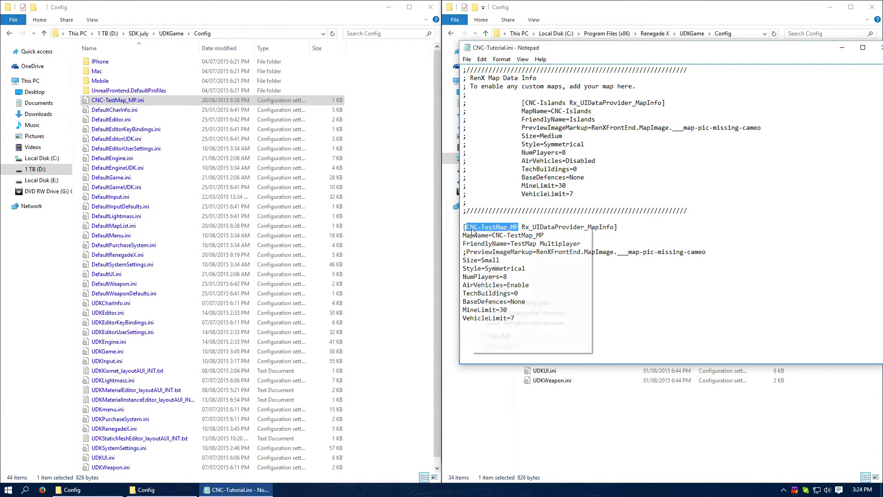
pyautogui.click(510, 270)
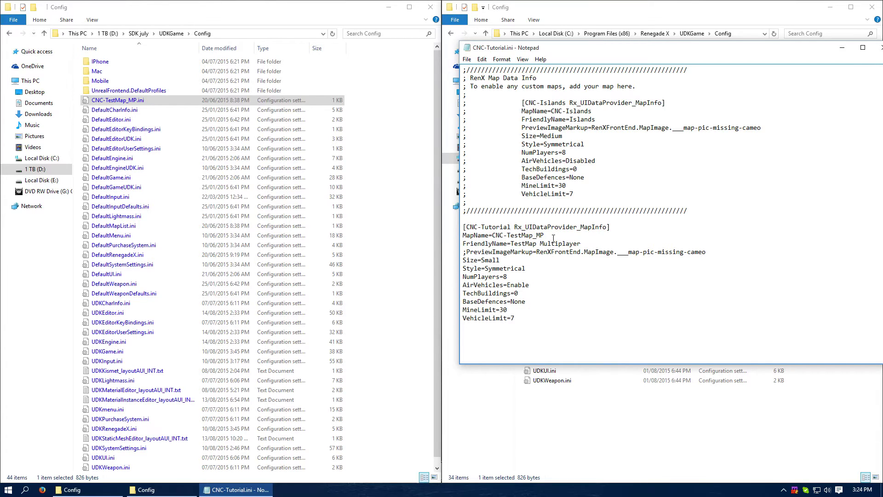
pyautogui.moveTo(545, 235); pyautogui.dragTo(494, 234)
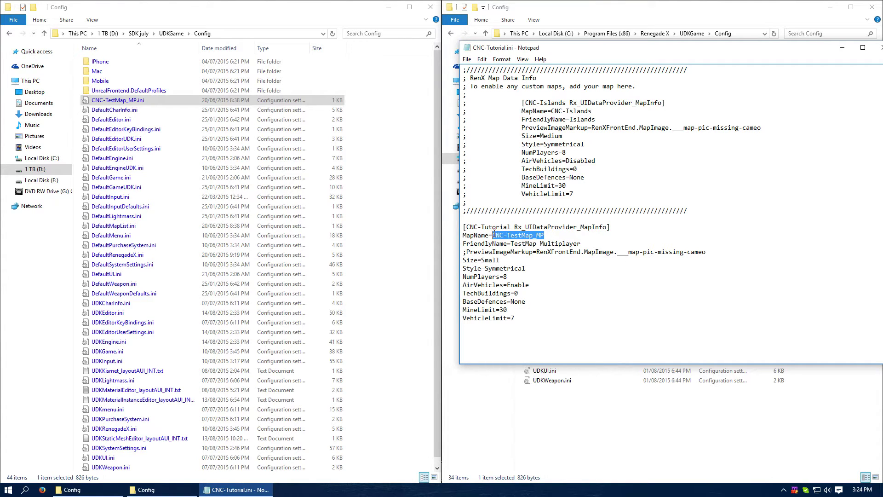
pyautogui.rightClick(497, 235)
pyautogui.click(529, 275)
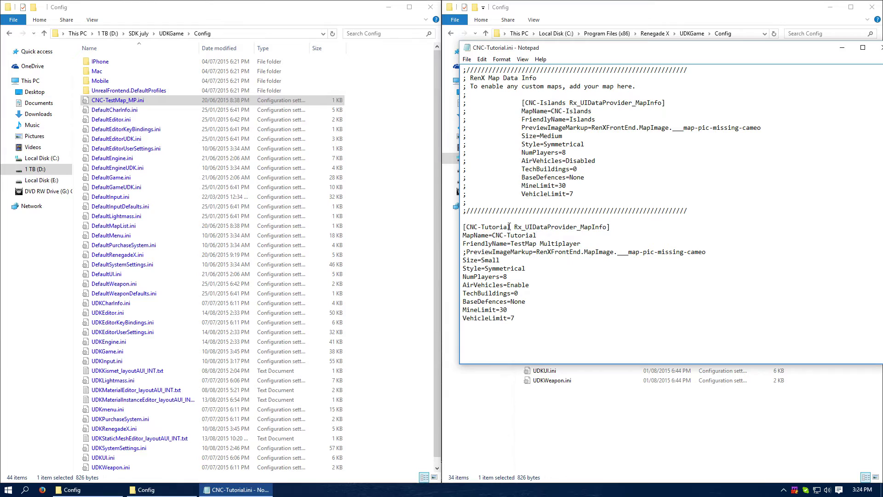
pyautogui.moveTo(509, 226); pyautogui.dragTo(465, 227)
pyautogui.hotkey('ctrl', 'c')
pyautogui.click(493, 236)
# Change FriendlyName from TestMap Multiplayer to Tutorial Map.
pyautogui.moveTo(586, 243); pyautogui.dragTo(511, 244)
pyautogui.rightClick(526, 244)
pyautogui.click(556, 282)
pyautogui.press('BackSpace')
pyautogui.click(562, 241)
pyautogui.write('Mp')
pyautogui.press('BackSpace')
pyautogui.write('ap')
pyautogui.moveTo(731, 259); pyautogui.dragTo(463, 252)
pyautogui.moveTo(467, 252); pyautogui.dragTo(462, 252)
# Change Size from Small to Large and NumPlayers from 8 to 16.
pyautogui.moveTo(736, 253); pyautogui.dragTo(482, 260)
pyautogui.click(500, 259)
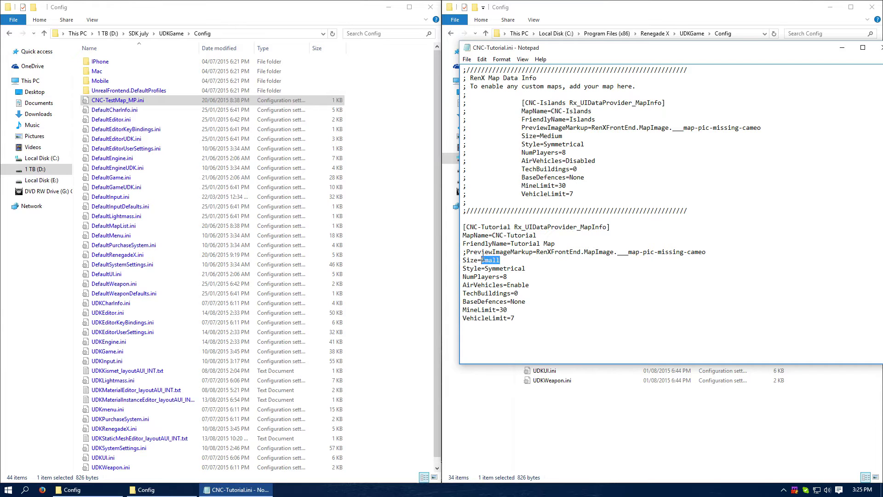
pyautogui.write('Large')
pyautogui.moveTo(485, 268); pyautogui.dragTo(529, 269)
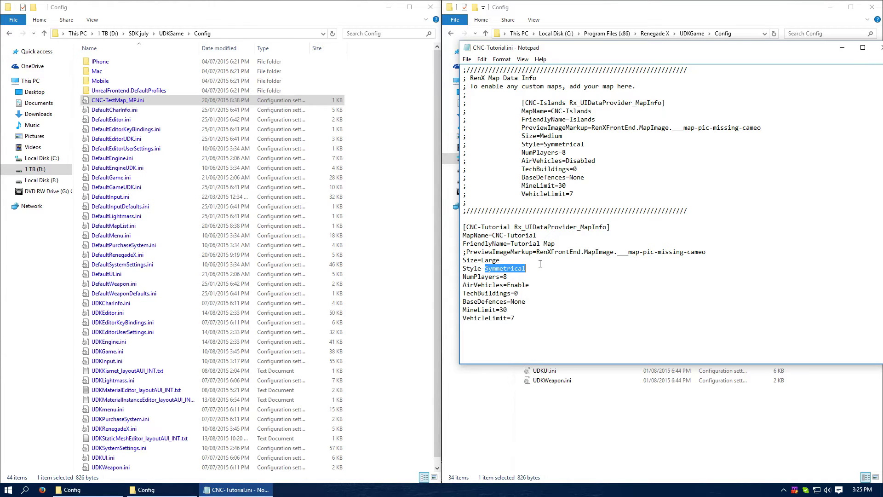
pyautogui.click(519, 278)
pyautogui.write('6')
# Look over the AirVehicles=Enable, VehicleLimit and TechBuildings lines without changing them.
pyautogui.moveTo(546, 285); pyautogui.dragTo(508, 286)
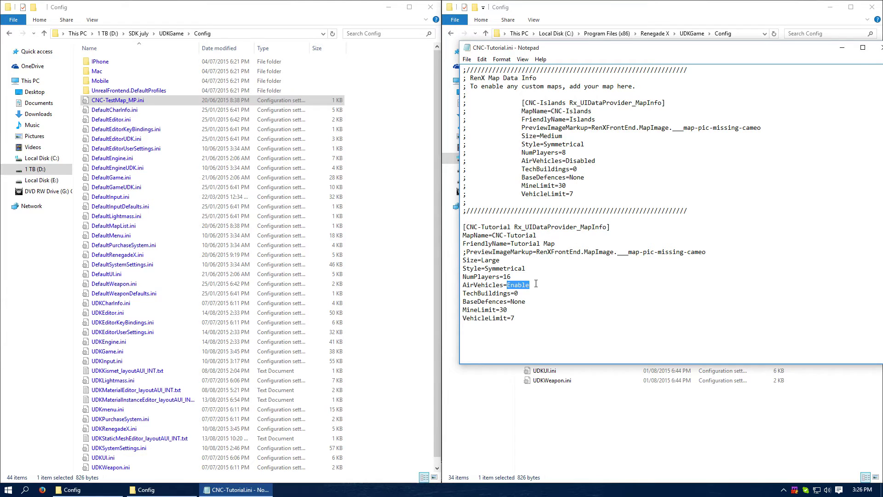
pyautogui.click(559, 283)
pyautogui.moveTo(518, 318); pyautogui.dragTo(452, 318)
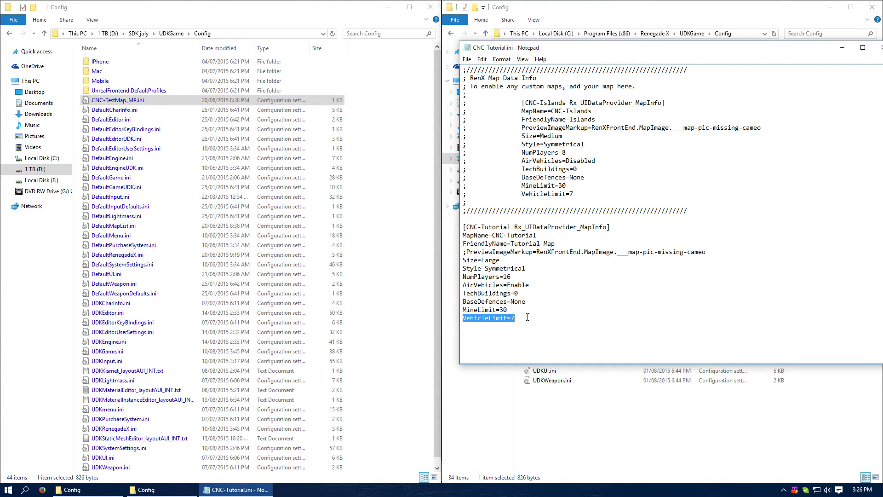
pyautogui.moveTo(555, 286); pyautogui.dragTo(507, 285)
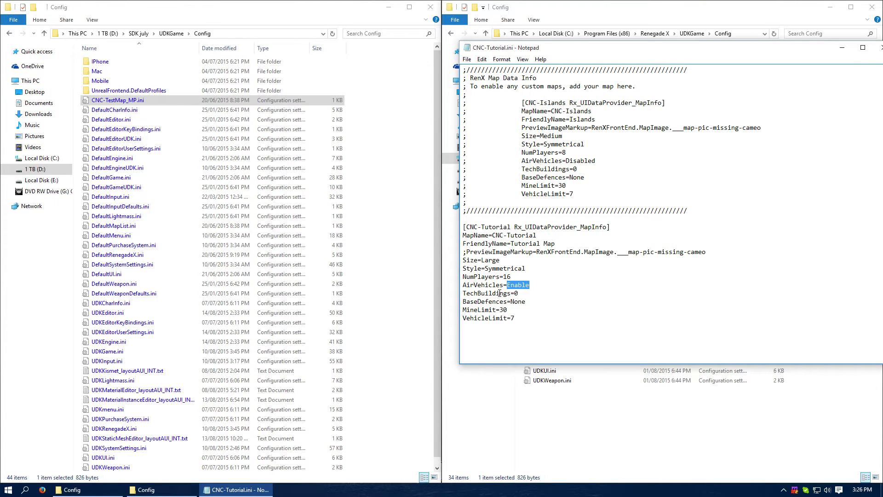
pyautogui.moveTo(507, 293); pyautogui.dragTo(451, 293)
# Change the AirVehicles value from Enable to 'VIA TechBuilding' using the copied word.
pyautogui.rightClick(474, 292)
pyautogui.click(490, 322)
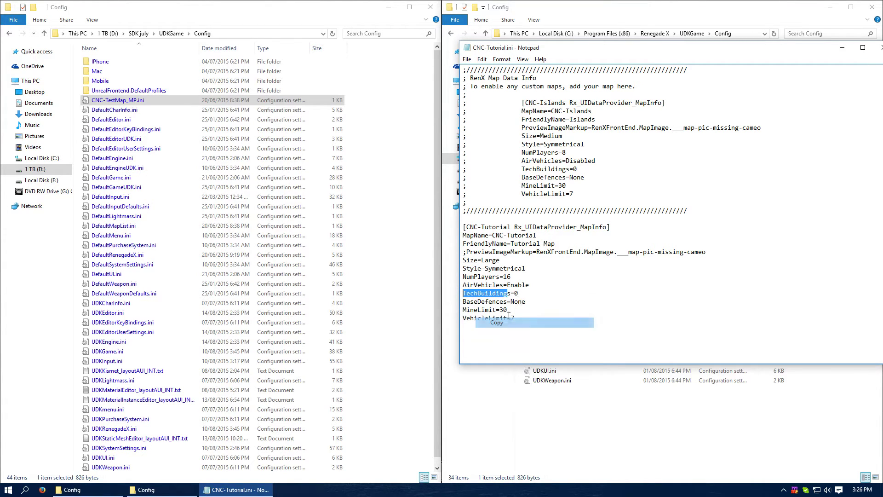
pyautogui.doubleClick(507, 284)
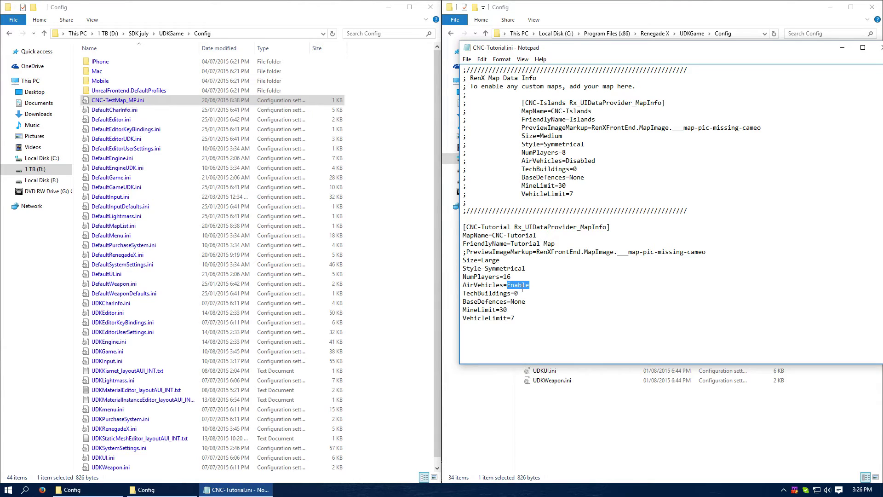
pyautogui.press('BackSpace')
pyautogui.write('VIA')
pyautogui.hotkey('ctrl', 'v')
# Set TechBuildings to 3 and MineLimit from 30 to 40.
pyautogui.click(524, 295)
pyautogui.press('BackSpace')
pyautogui.write('3')
pyautogui.click(543, 300)
pyautogui.doubleClick(503, 310)
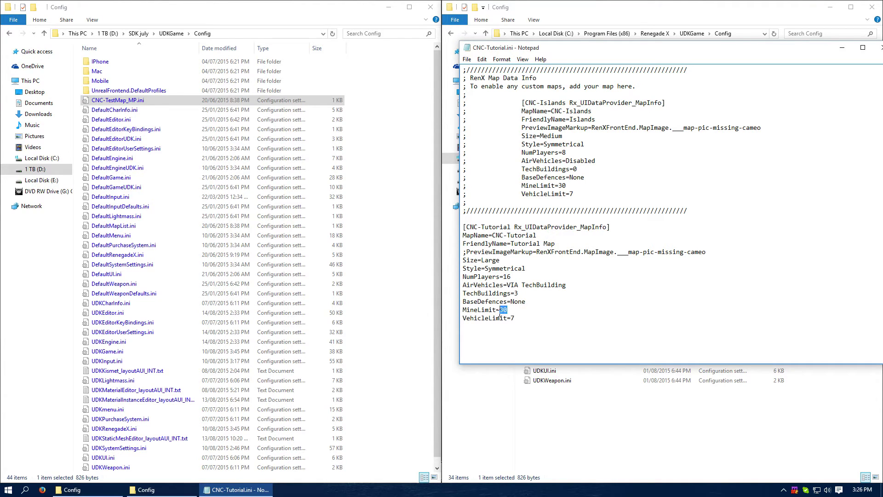
pyautogui.write('40')
pyautogui.moveTo(518, 319); pyautogui.dragTo(457, 318)
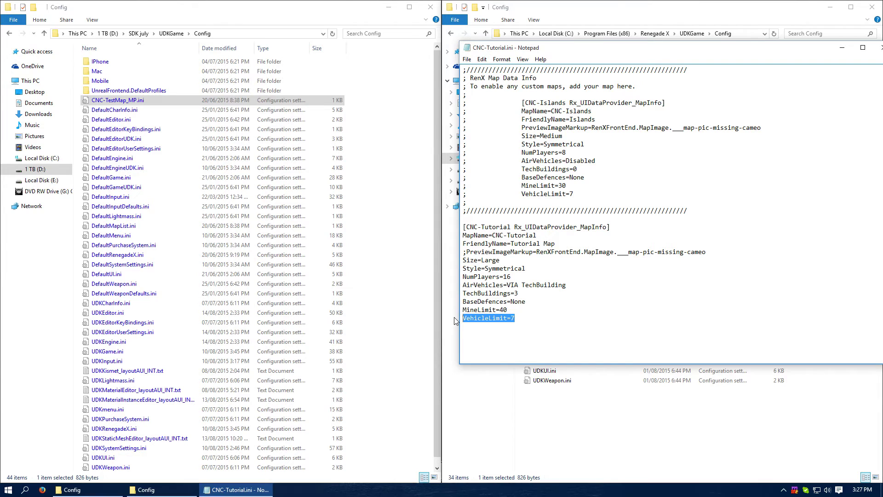
# Save and close the edited ini file, then start Renegade X from its launcher.
pyautogui.moveTo(504, 48); pyautogui.dragTo(406, 41)
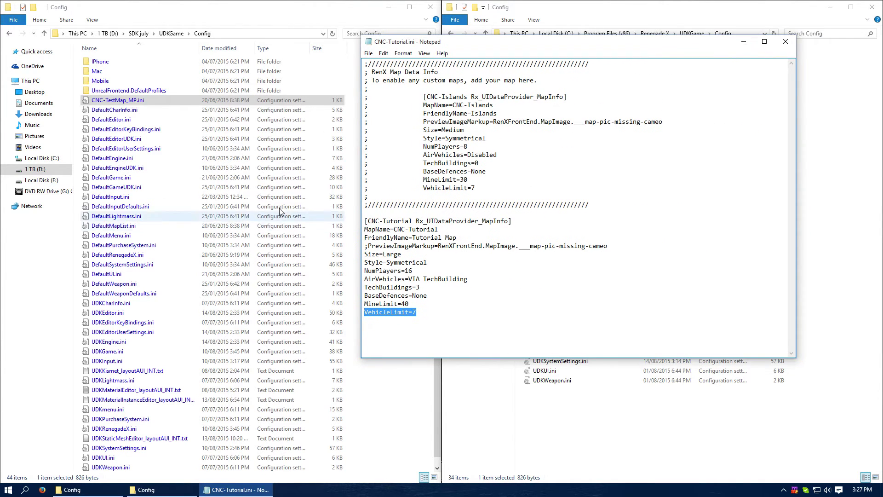
pyautogui.click(786, 42)
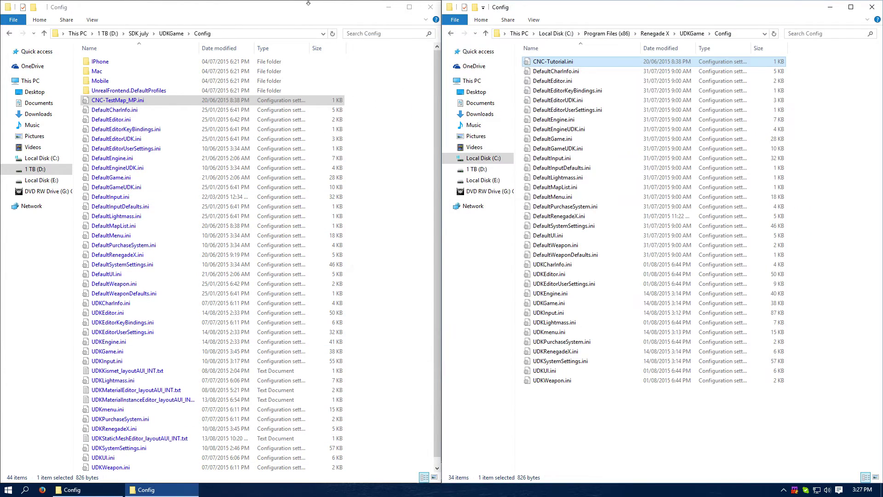
pyautogui.moveTo(308, 7); pyautogui.dragTo(313, 48)
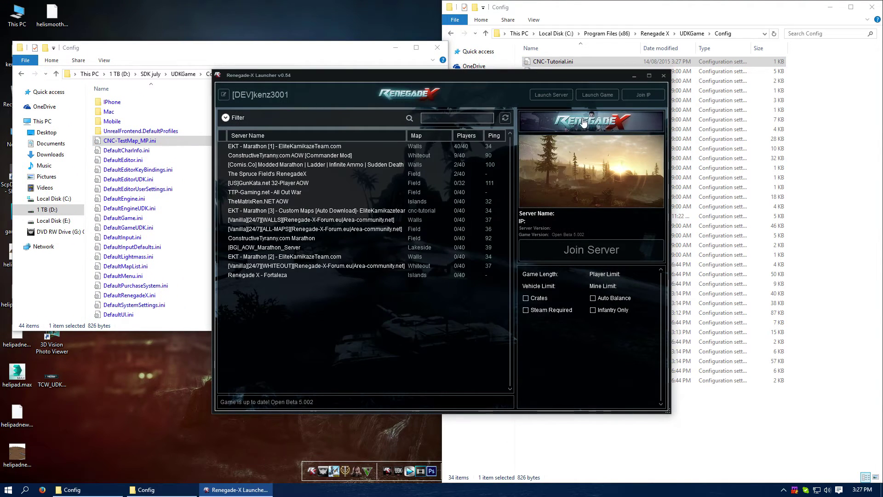
pyautogui.click(597, 95)
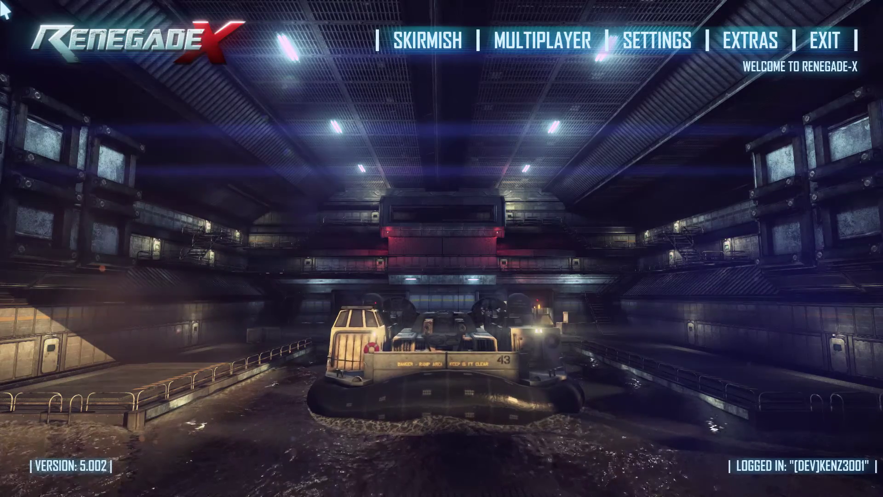
# Bring up the developer console over the main menu, then collapse it to a single line.
pyautogui.press('`')
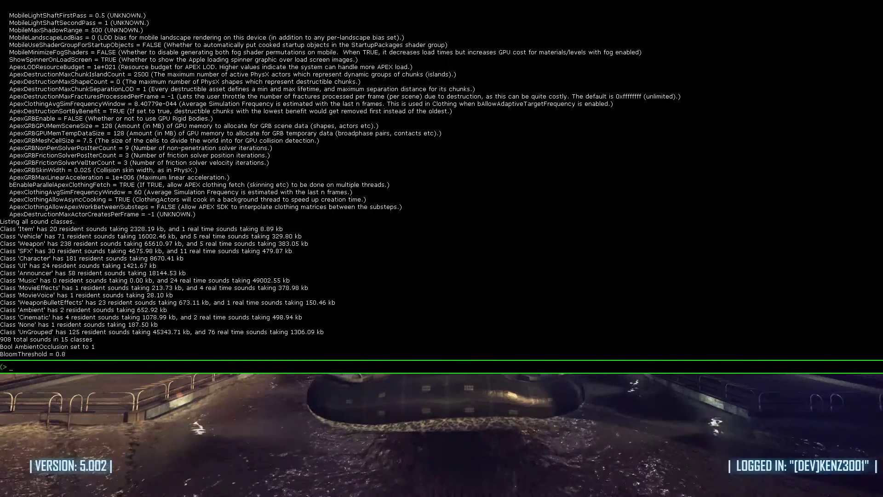
pyautogui.press('`')
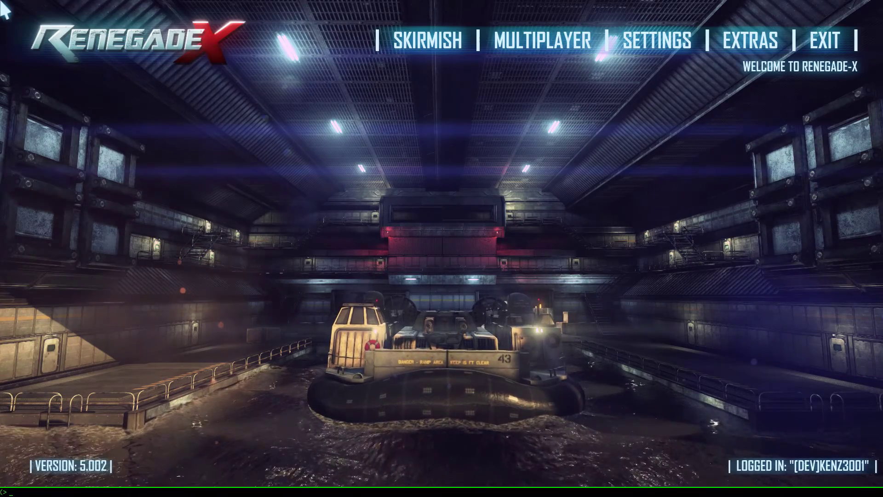
# Load the map with the console command 'open cnc-tutorial'.
pyautogui.press('`')
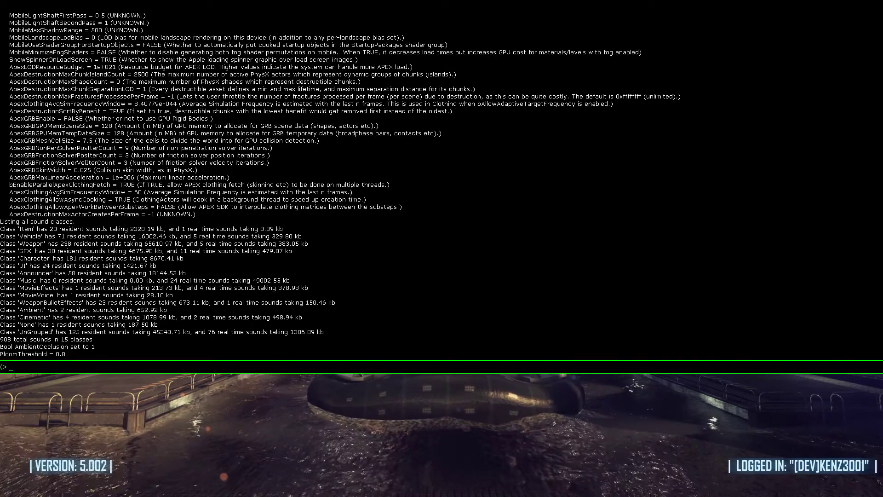
pyautogui.write('open')
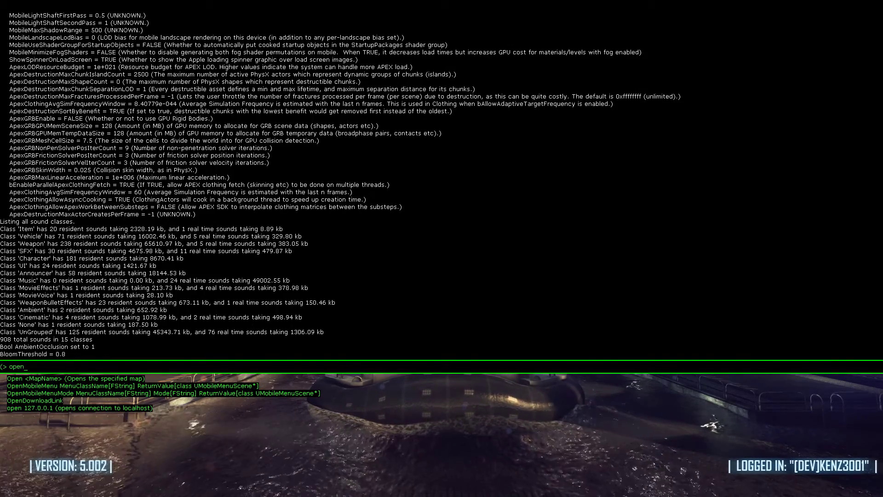
pyautogui.write(' cnc')
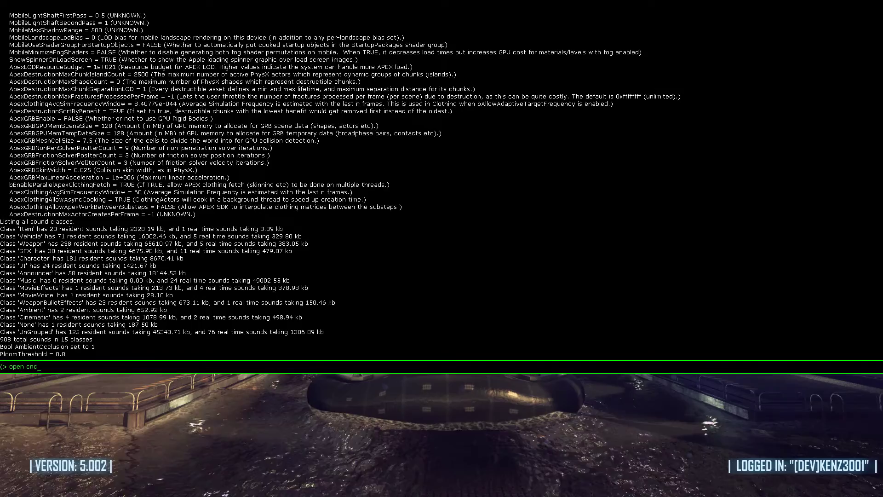
pyautogui.write('-')
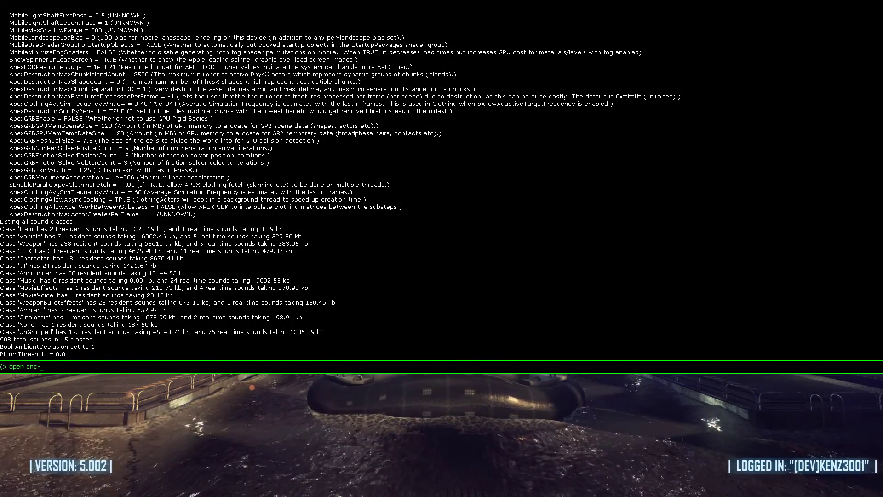
pyautogui.write('tu')
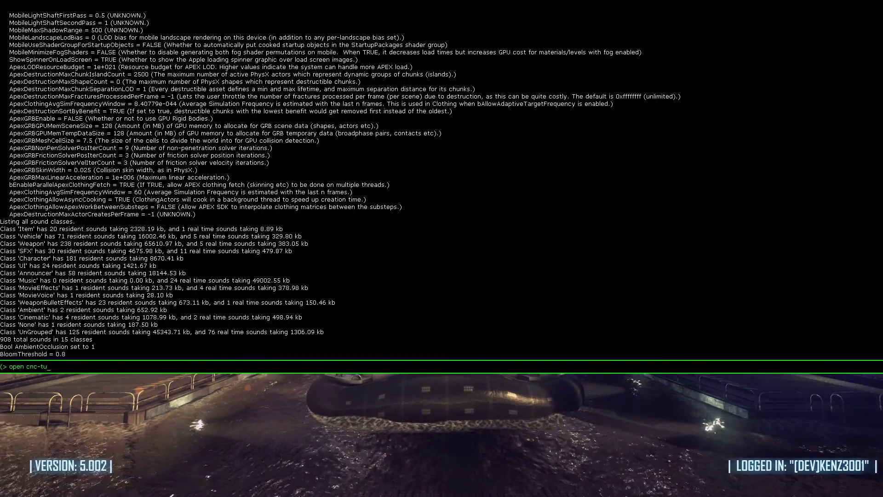
pyautogui.press('BackSpace')
pyautogui.press('BackSpace')
pyautogui.press('BackSpace')
pyautogui.press('BackSpace')
pyautogui.press('BackSpace')
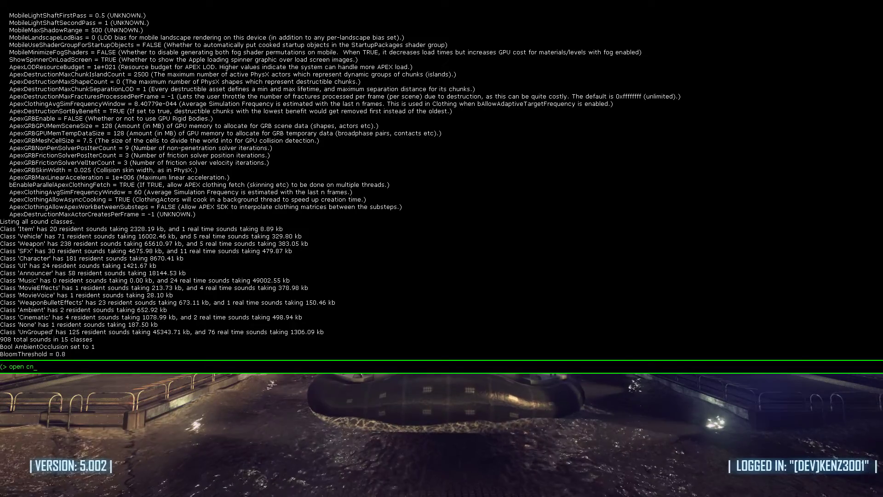
pyautogui.write('nc')
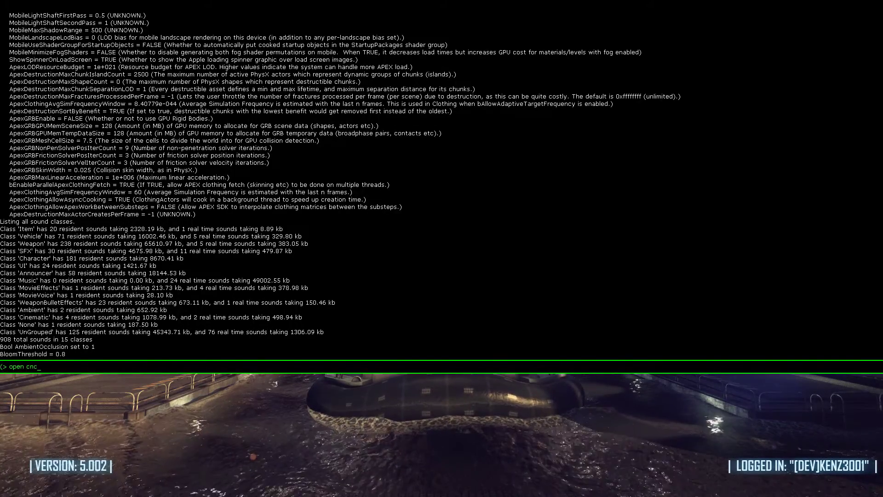
pyautogui.write('-tutorial')
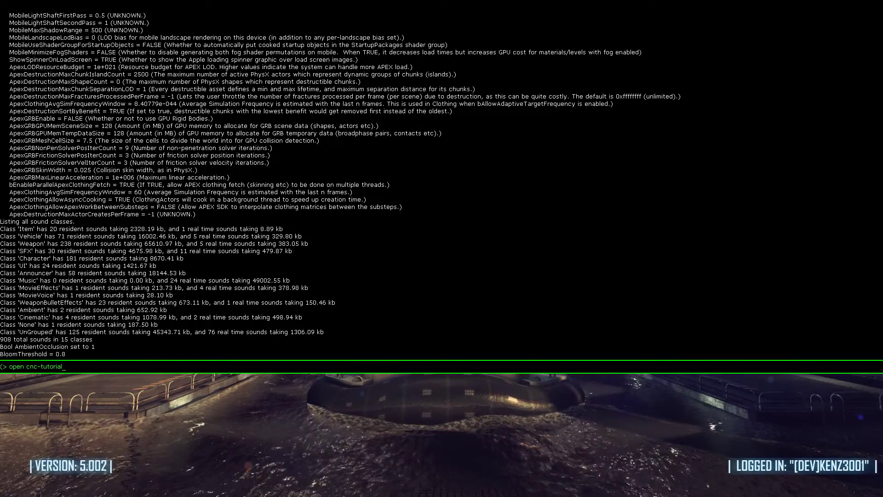
pyautogui.press('Return')
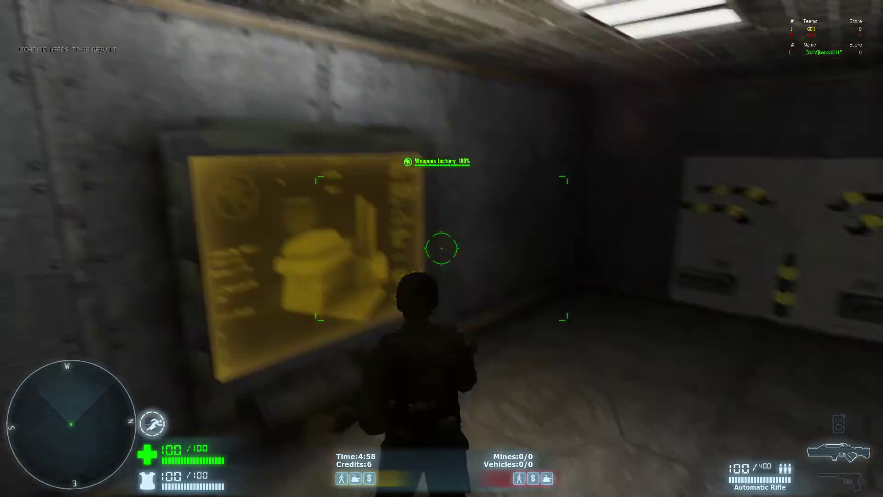
# Try the purchase terminal, then exit the cnc-tutorial match back to the main menu.
pyautogui.press('e')
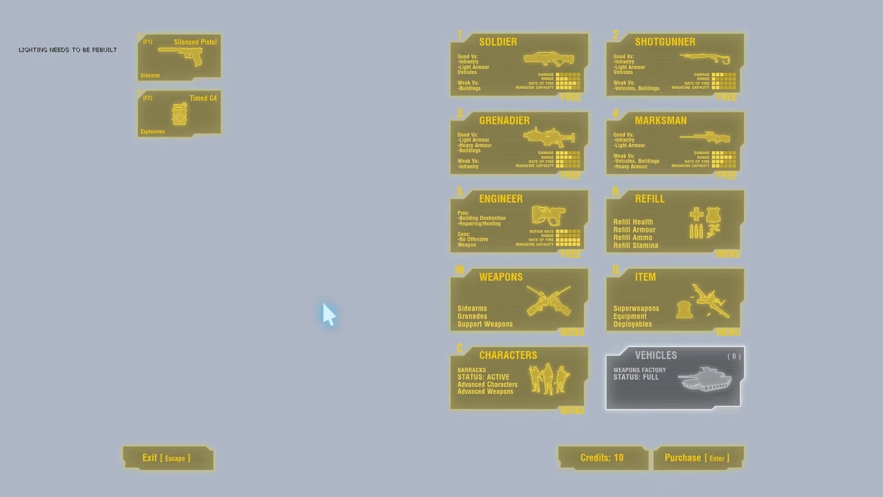
pyautogui.press('Escape')
pyautogui.press('Escape')
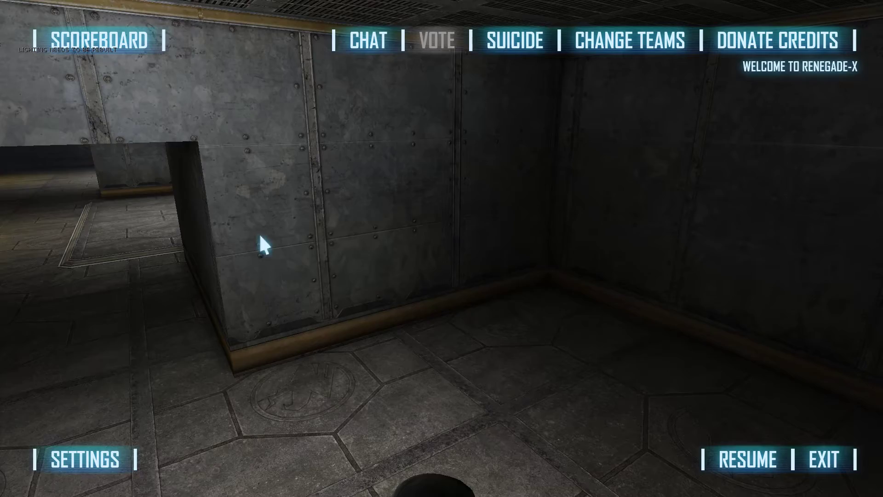
pyautogui.press('Escape')
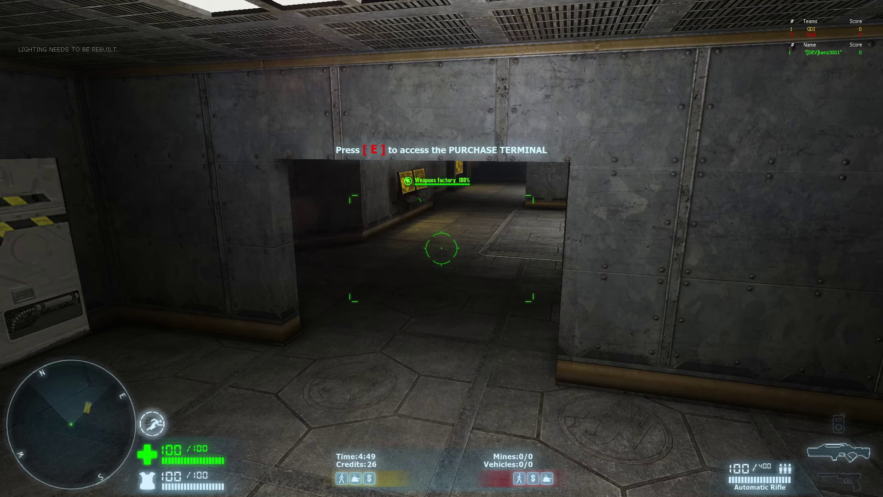
pyautogui.press('Escape')
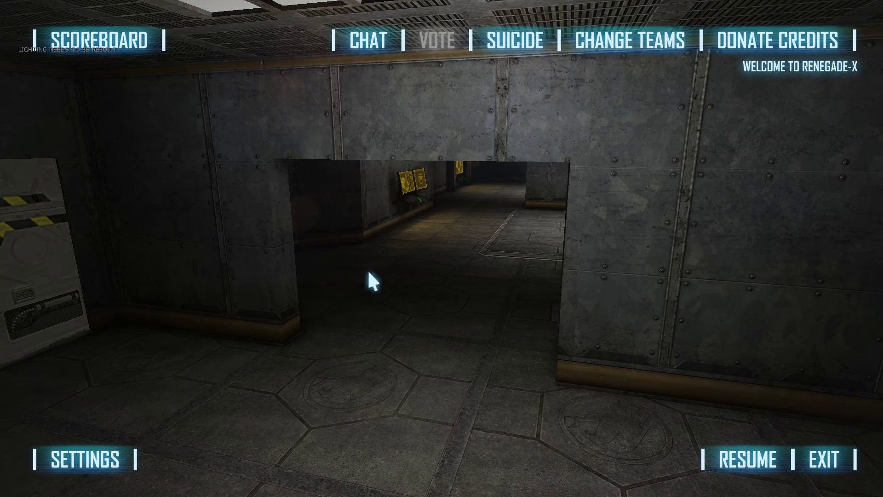
pyautogui.click(817, 463)
pyautogui.click(483, 327)
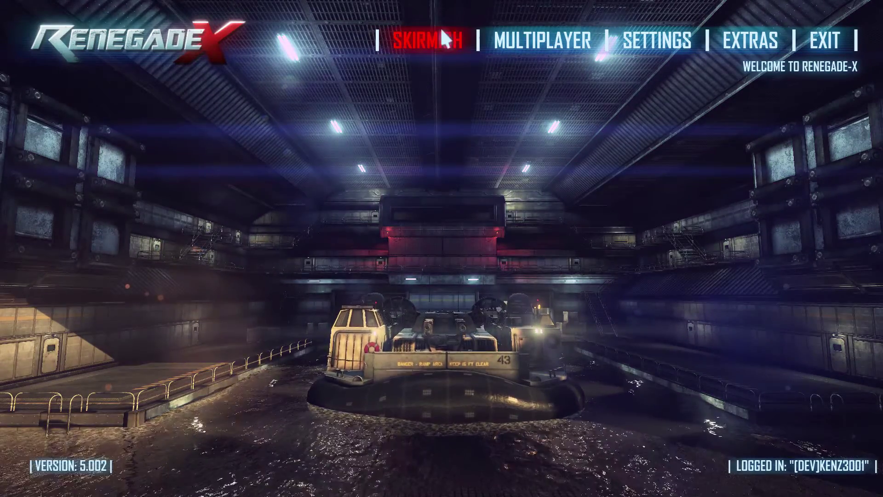
pyautogui.click(440, 28)
# Select Tutorial Map in the skirmish list and launch the match.
pyautogui.scroll(-1, 304, 209)
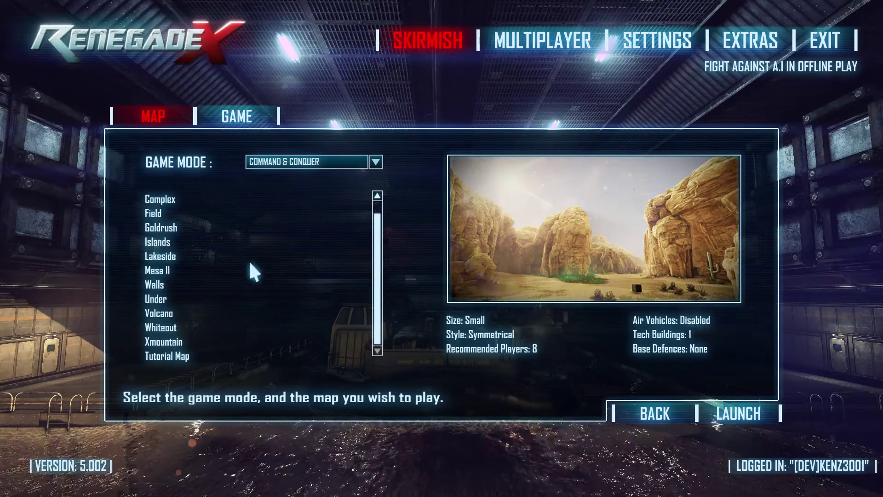
pyautogui.click(175, 355)
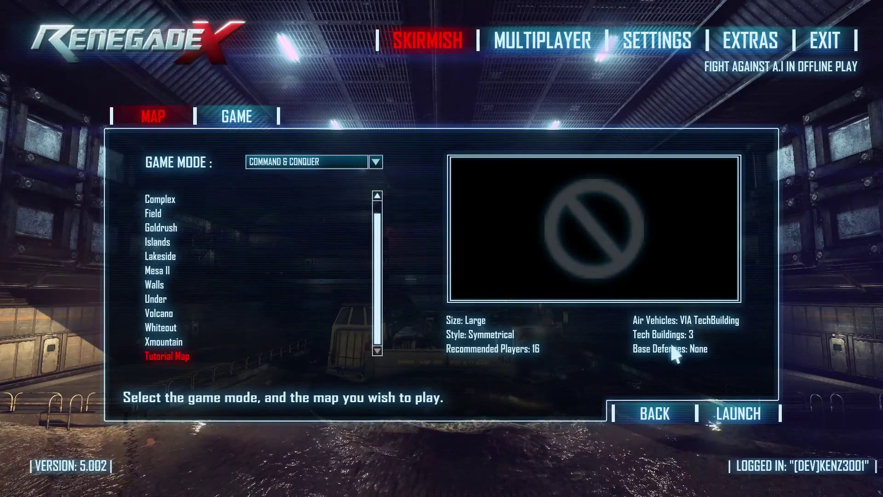
pyautogui.click(734, 412)
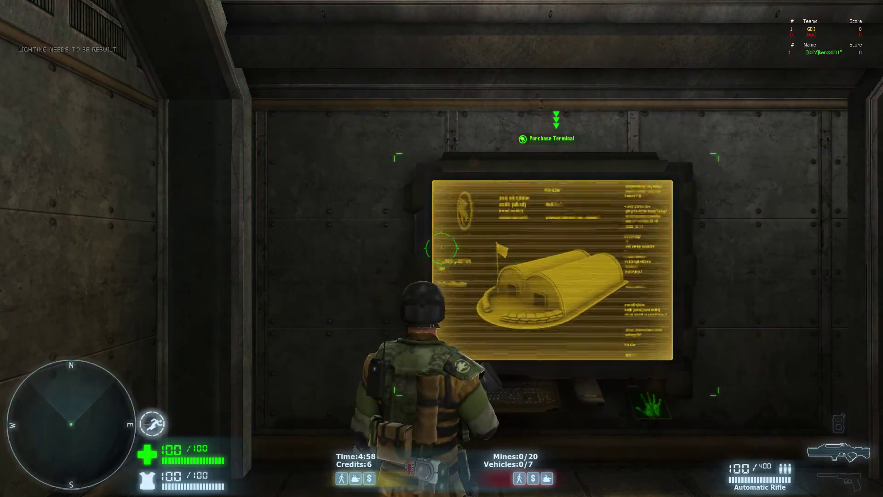
# Run out of the barracks past the sandbags and across the rocks.
pyautogui.press('w')
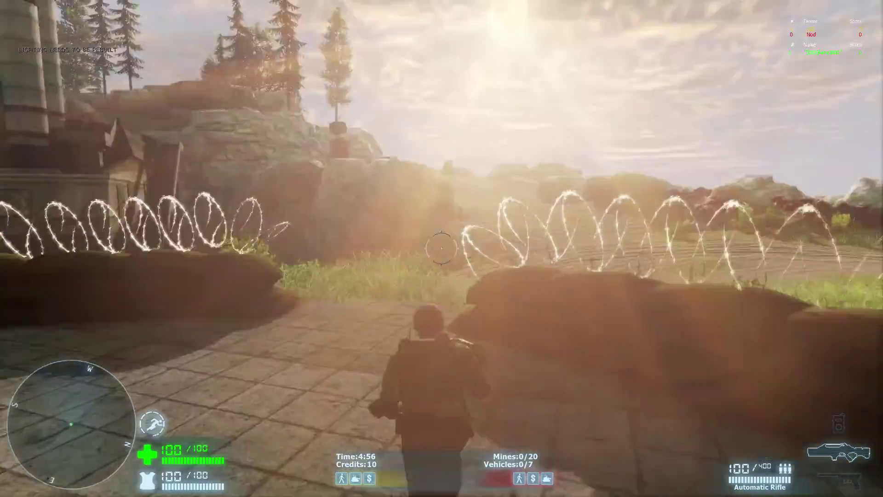
pyautogui.press('w')
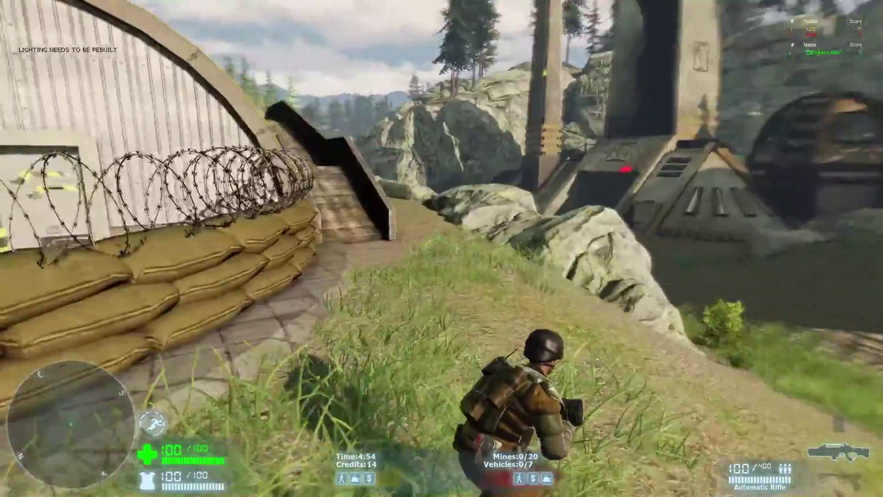
pyautogui.press('w')
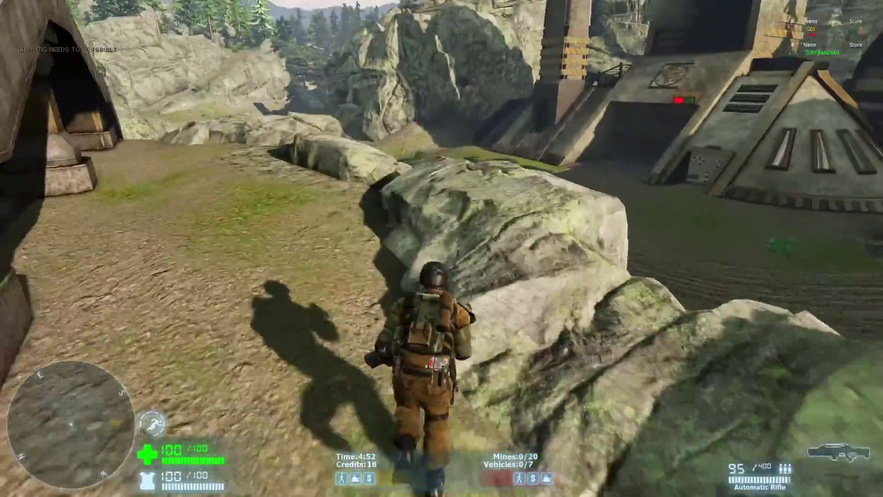
pyautogui.press('w')
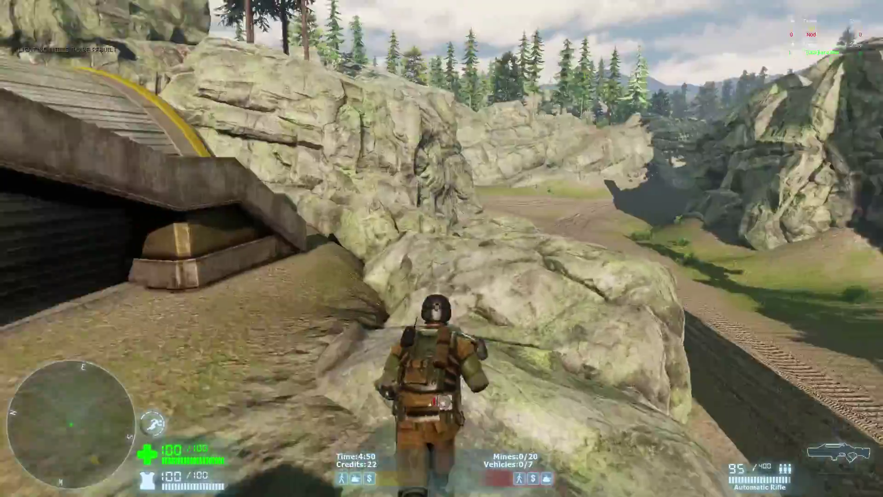
pyautogui.press('w')
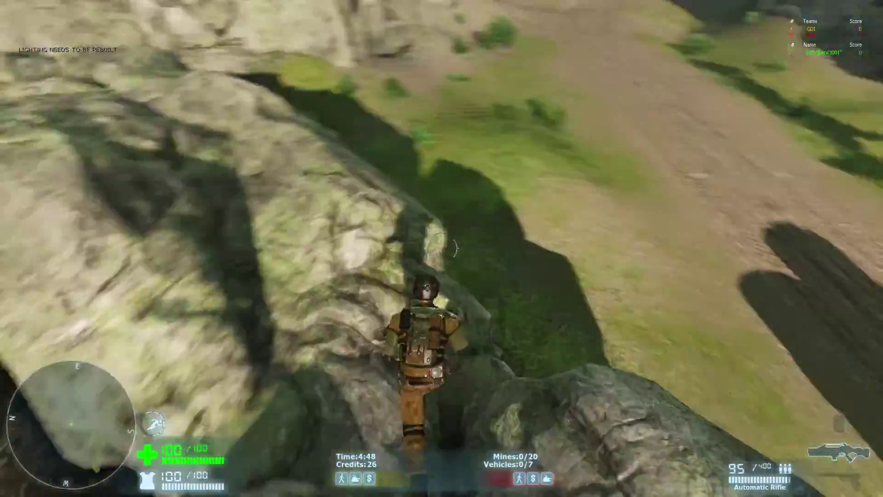
pyautogui.press('w')
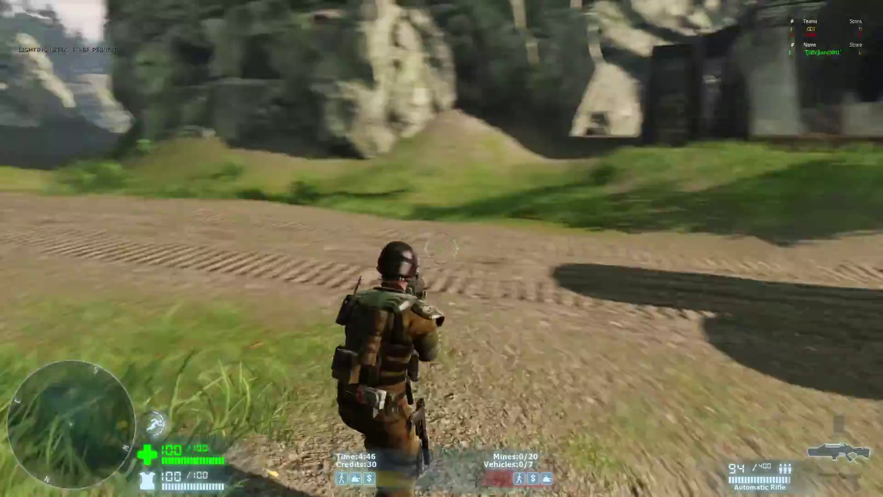
# Switch to the silenced pistol, drop a Timed C4 on the grass, then switch back.
pyautogui.press('w')
pyautogui.press('1')
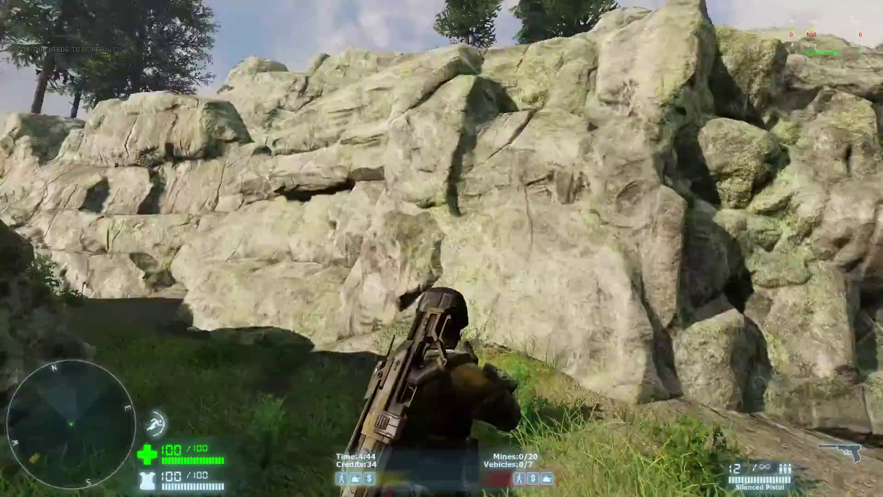
pyautogui.press('w')
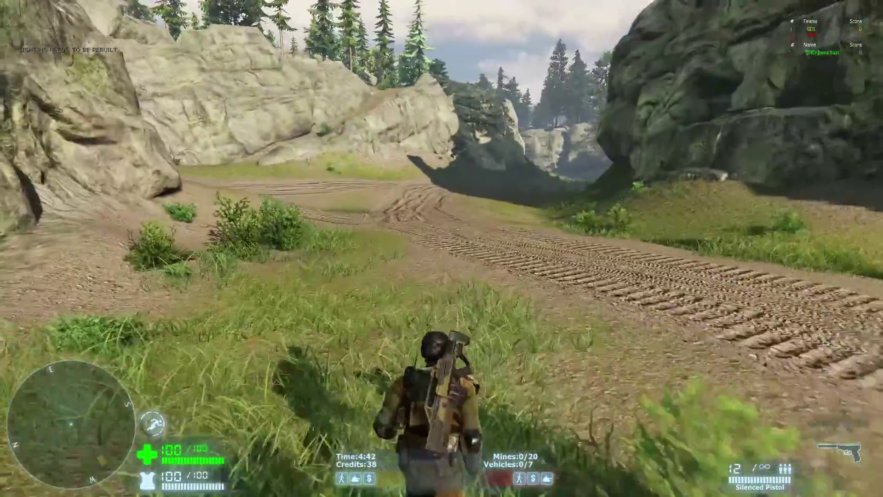
pyautogui.press('w')
pyautogui.press('4')
pyautogui.click(442, 249)
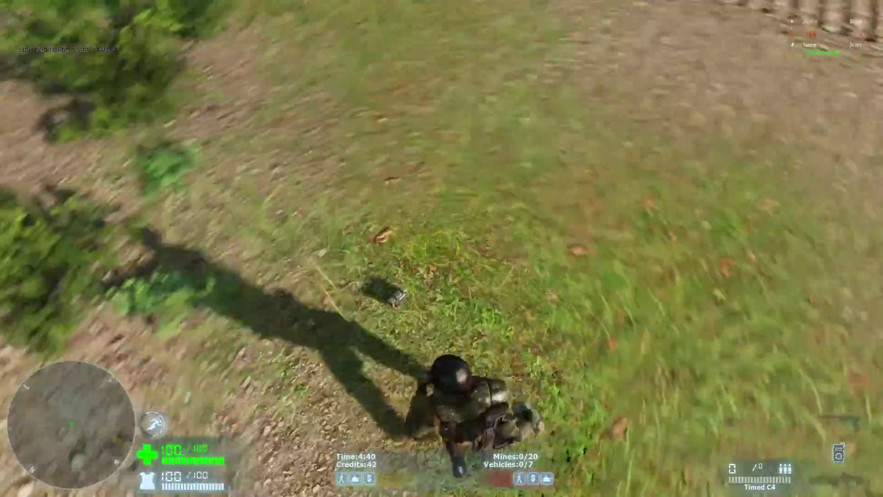
pyautogui.press('w')
pyautogui.press('1')
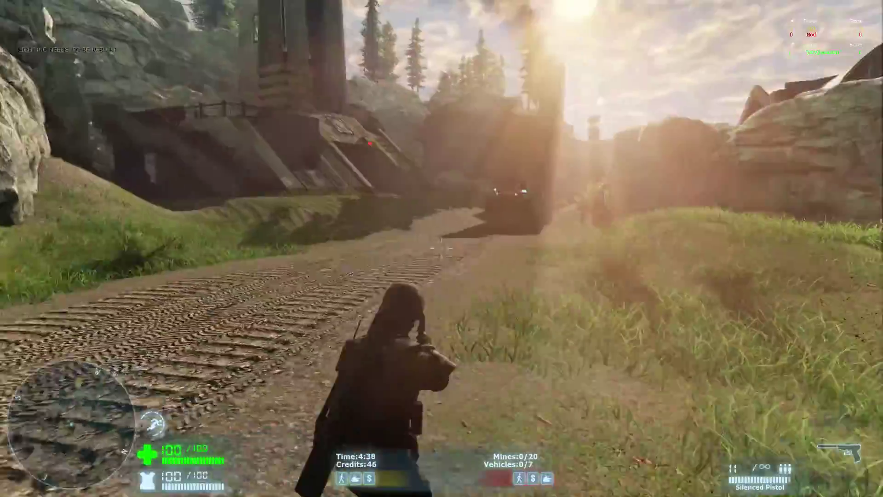
# Run along the dirt track by the rock wall down the valley road.
pyautogui.press('w')
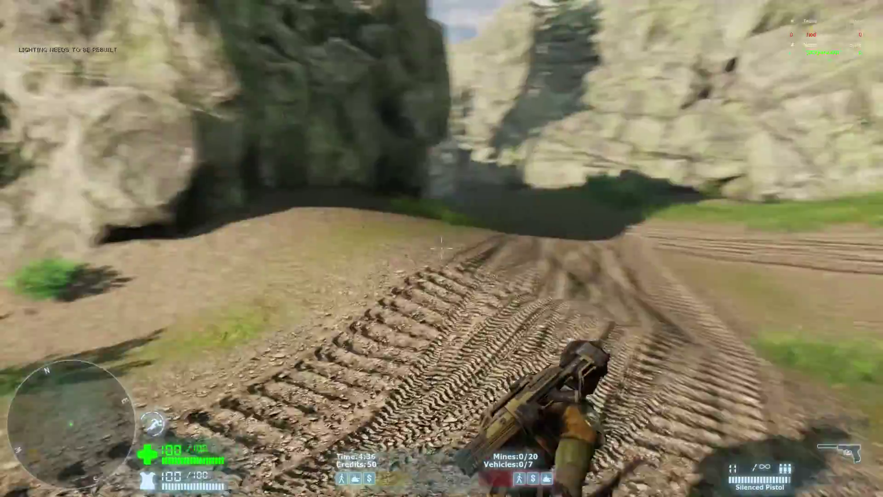
pyautogui.press('w')
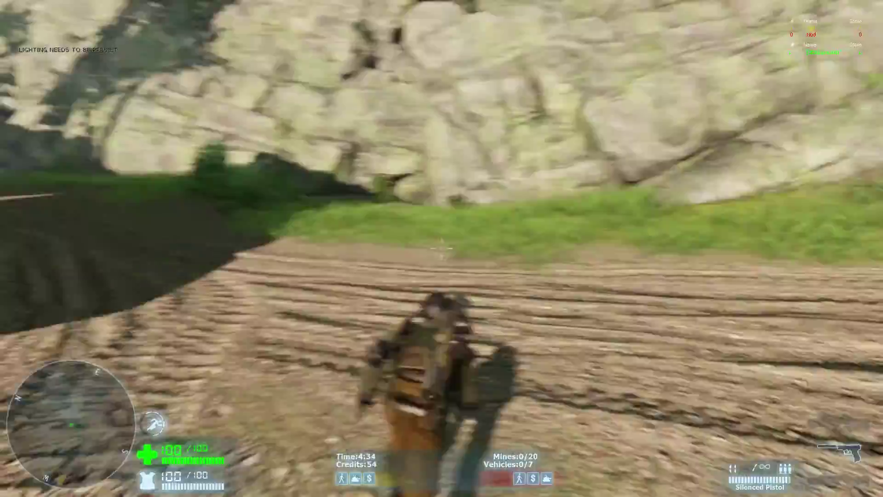
pyautogui.press('w')
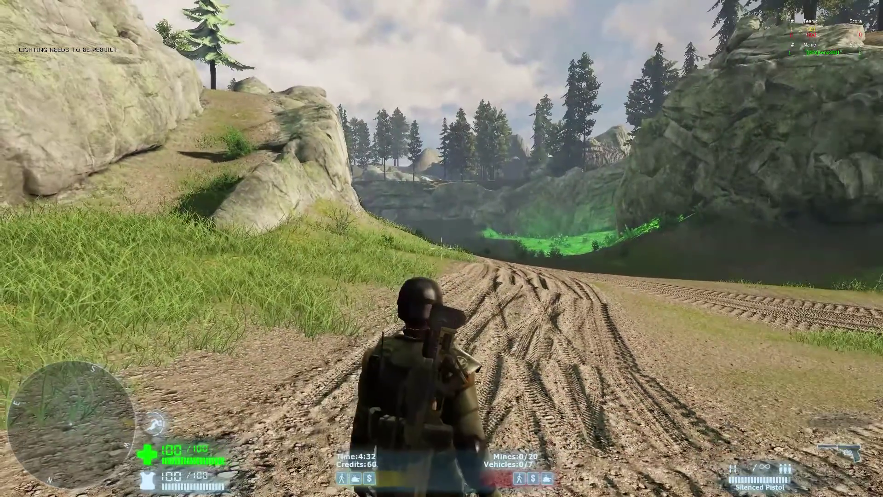